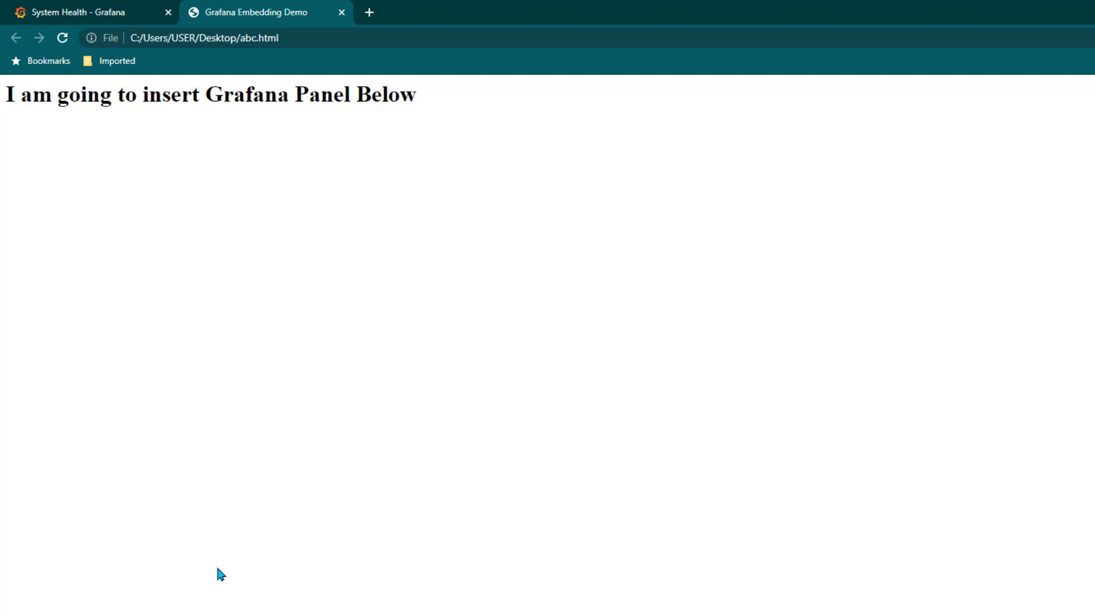
Step: Examine the abc.html source in Notepad++ against its page in the browser, and show the System Health dashboard
{"action": "key", "text": "alt+Tab"}
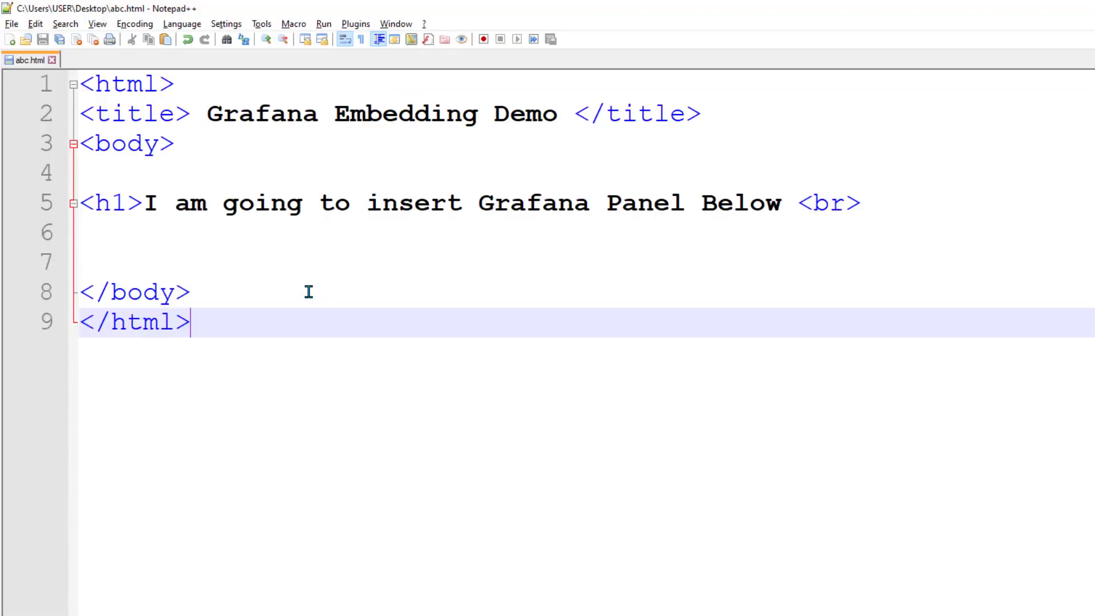
{"action": "left_click_drag", "start_coordinate": [262, 362], "coordinate": [64, 84]}
{"action": "left_click", "coordinate": [312, 288]}
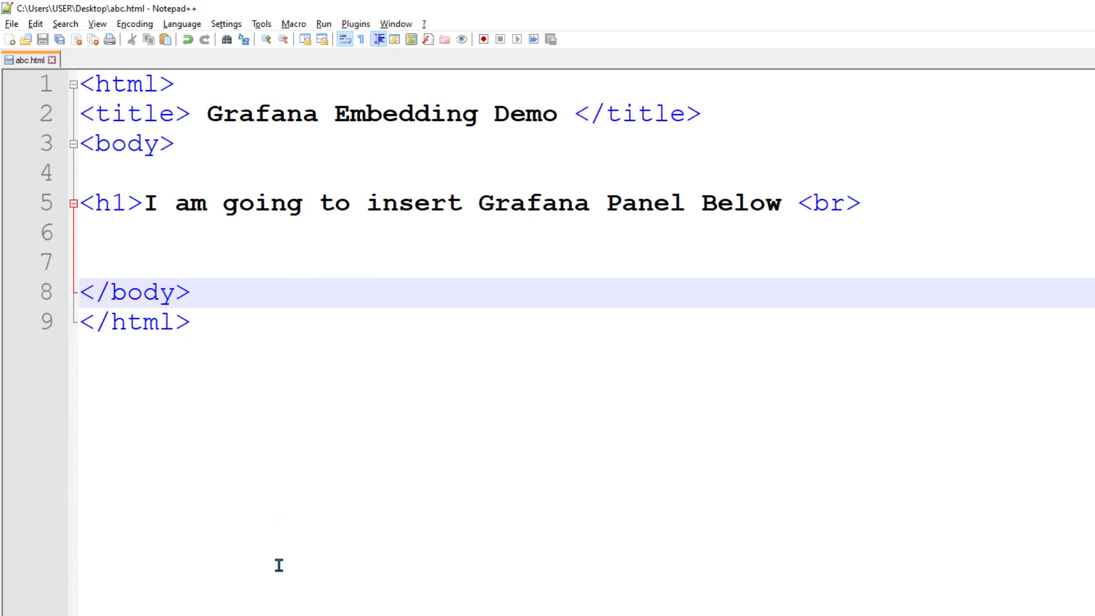
{"action": "key", "text": "alt+Tab"}
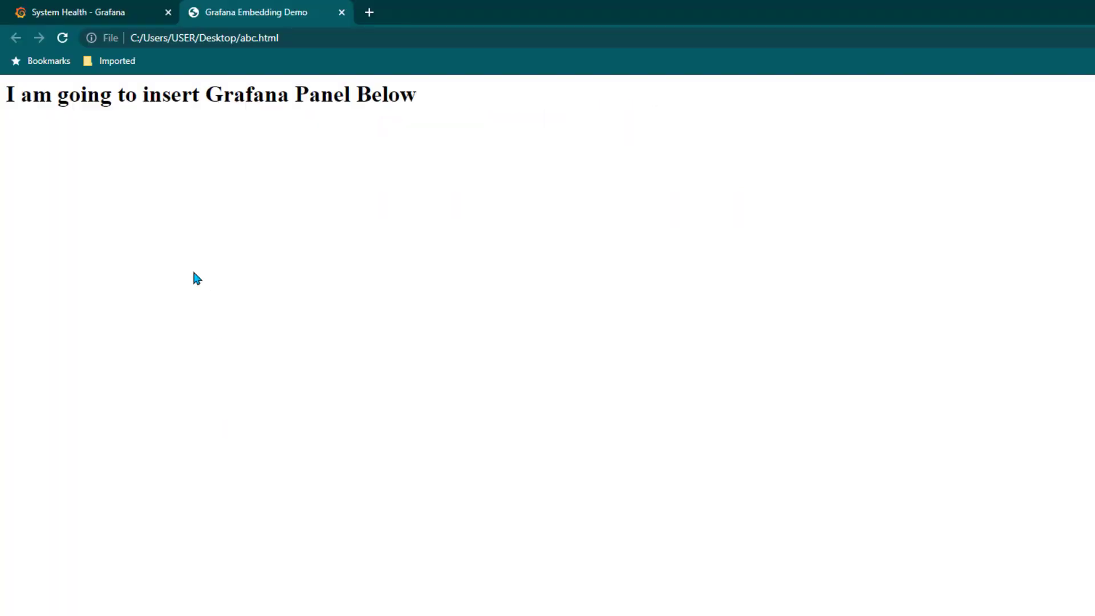
{"action": "left_click", "coordinate": [96, 10]}
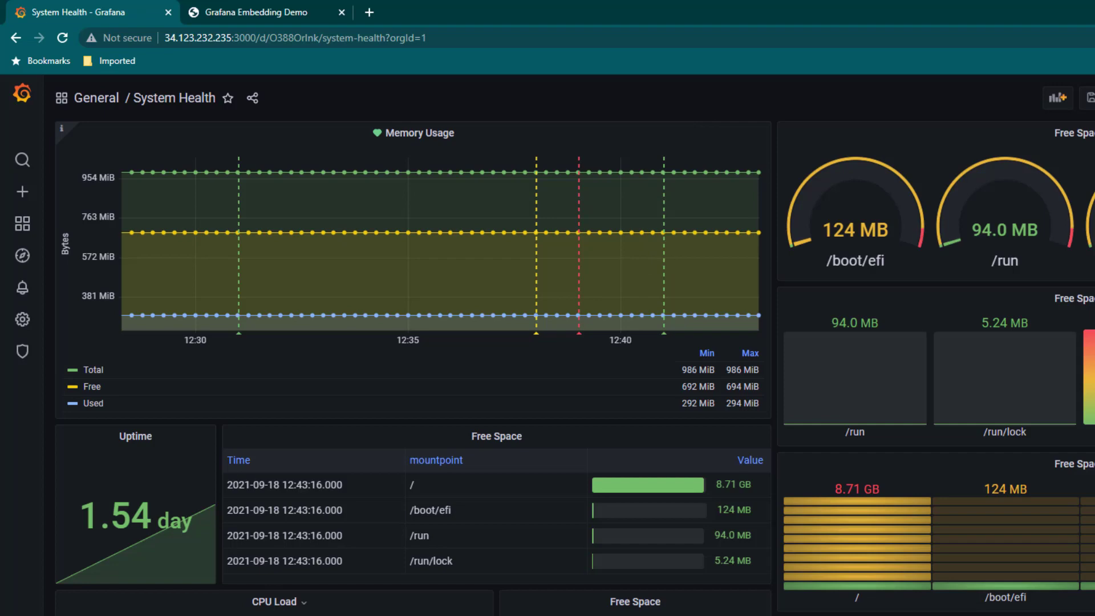
Step: Switch to the terminal, maximize its window and open /etc/grafana/grafana.ini with sudo vi
{"action": "key", "text": "alt+Tab"}
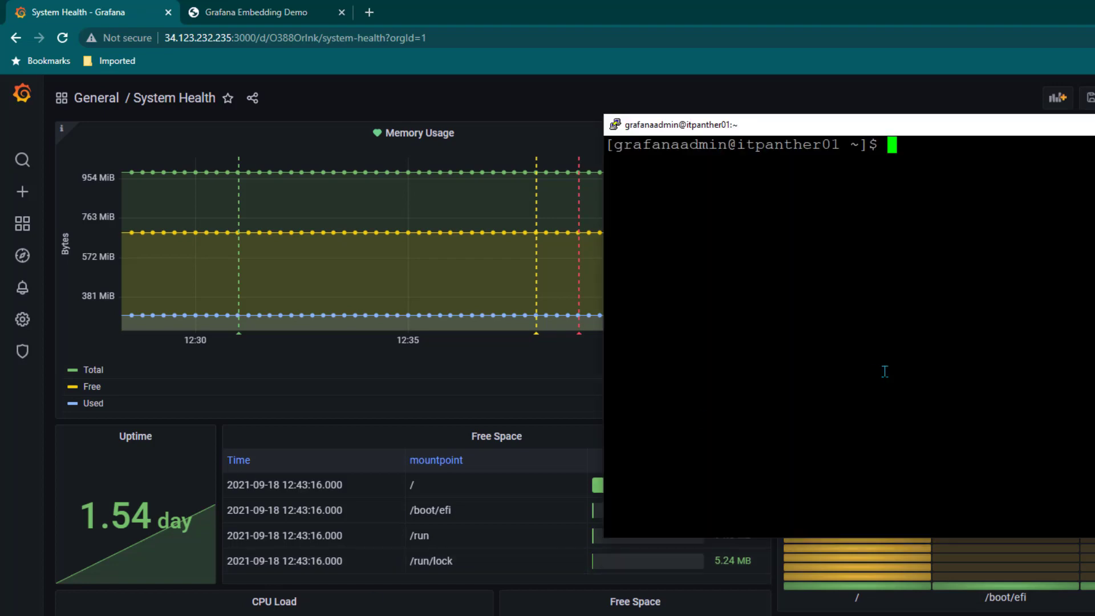
{"action": "double_click", "coordinate": [1072, 126]}
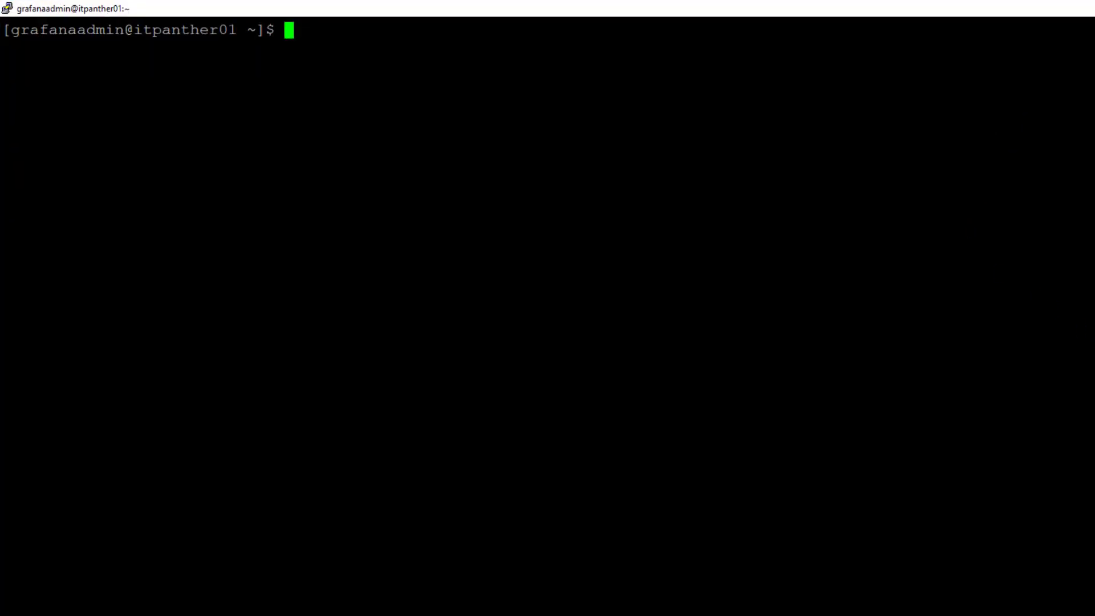
{"action": "key", "text": "Up"}
{"action": "key", "text": "Up"}
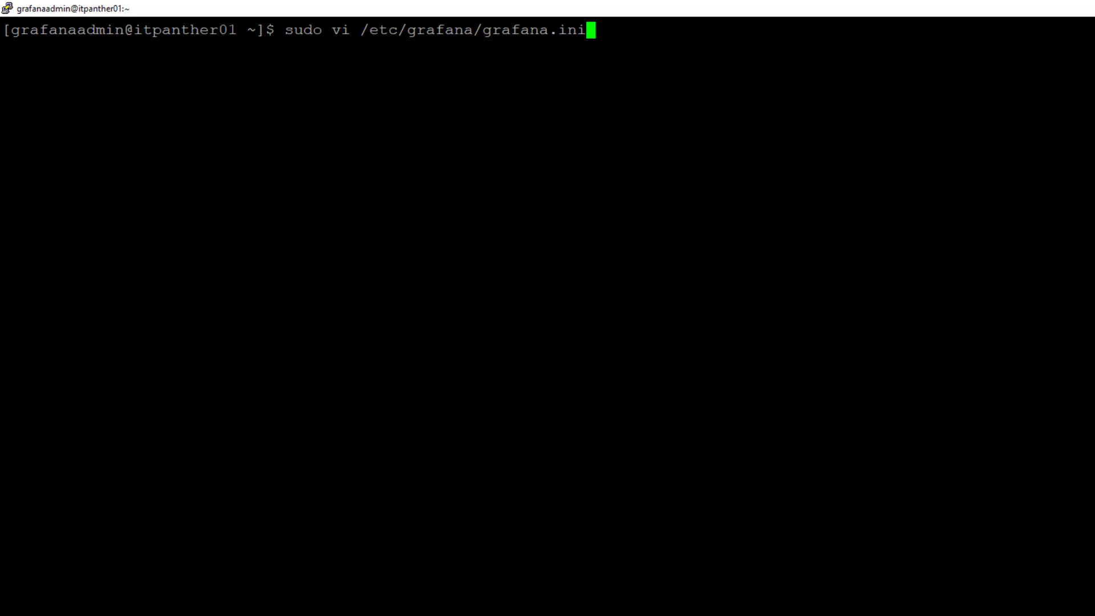
{"action": "key", "text": "Return"}
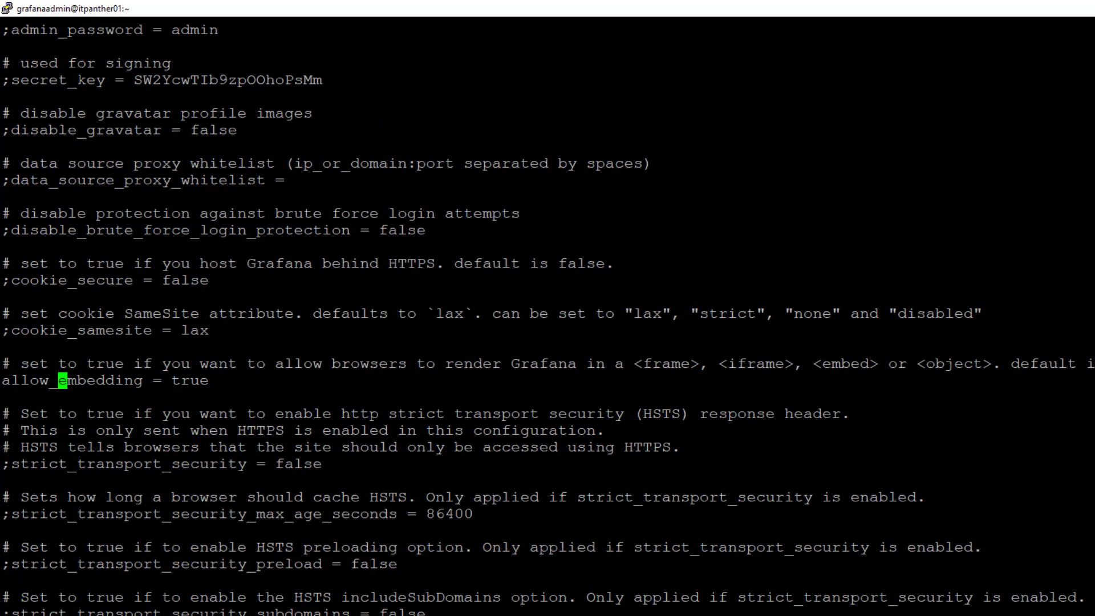
Step: Comment out the allow_embedding = true line with a semicolon and uncomment it again
{"action": "key", "text": "Home"}
{"action": "type", "text": ";"}
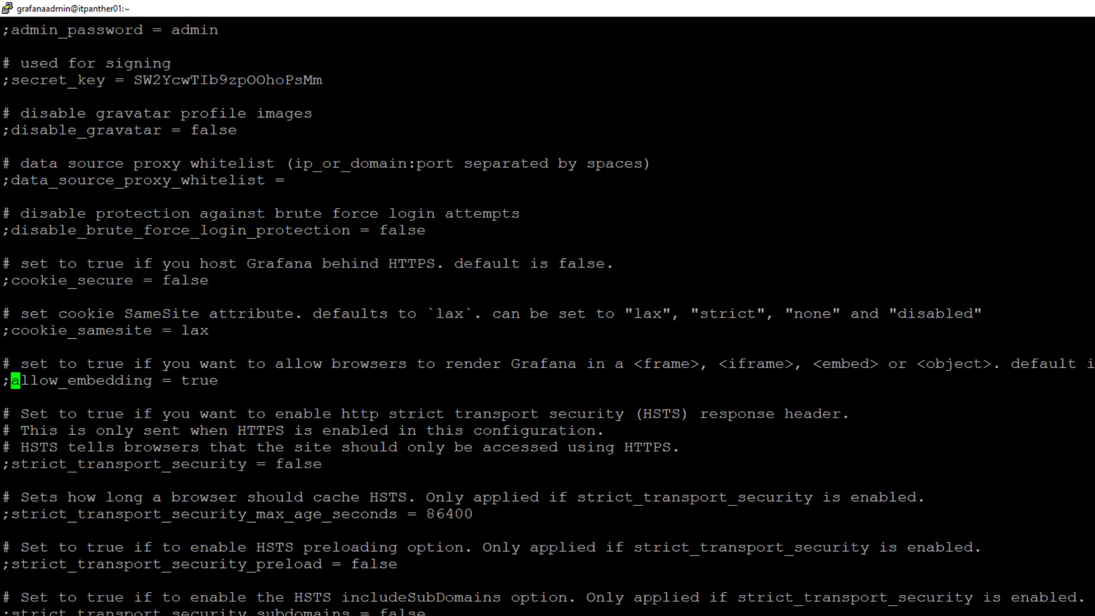
{"action": "key", "text": "BackSpace"}
{"action": "key", "text": "End"}
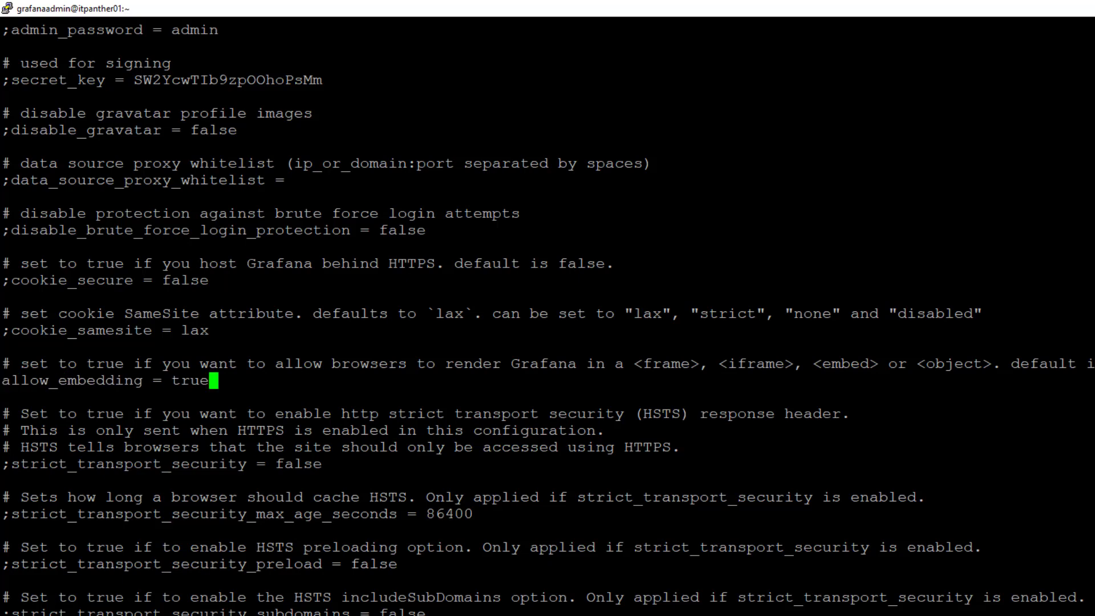
Step: Find the [auth.anonymous] section and examine its enabled, org_name and org_role settings
{"action": "key", "text": "Escape"}
{"action": "type", "text": ":"}
{"action": "key", "text": "Return"}
{"action": "key", "text": "n"}
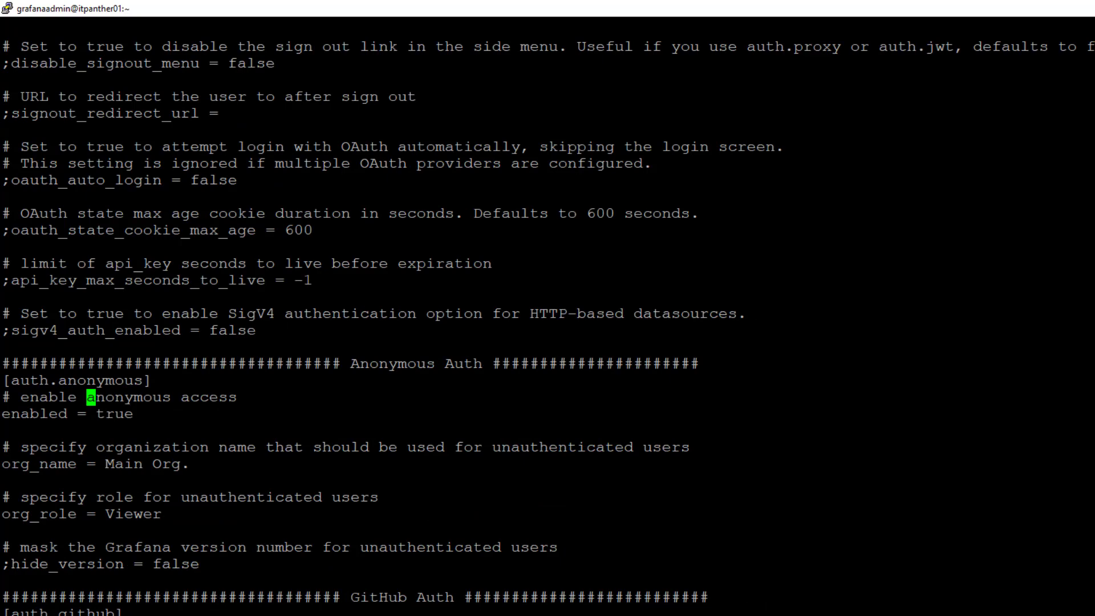
{"action": "key", "text": "Down"}
{"action": "key", "text": "Home"}
{"action": "key", "text": "End"}
{"action": "key", "text": "Home"}
{"action": "key", "text": "Down"}
{"action": "key", "text": "Down"}
{"action": "key", "text": "Down"}
{"action": "key", "text": "Down"}
{"action": "key", "text": "Down"}
{"action": "key", "text": "Down"}
{"action": "key", "text": "Up"}
{"action": "key", "text": "Up"}
{"action": "key", "text": "Up"}
{"action": "key", "text": "Down"}
{"action": "key", "text": "Down"}
{"action": "key", "text": "Down"}
{"action": "key", "text": "Down"}
{"action": "key", "text": "Down"}
Step: Save and close grafana.ini, and restart the service with sudo systemctl restart grafana-server
{"action": "type", "text": ":wq"}
{"action": "key", "text": "Return"}
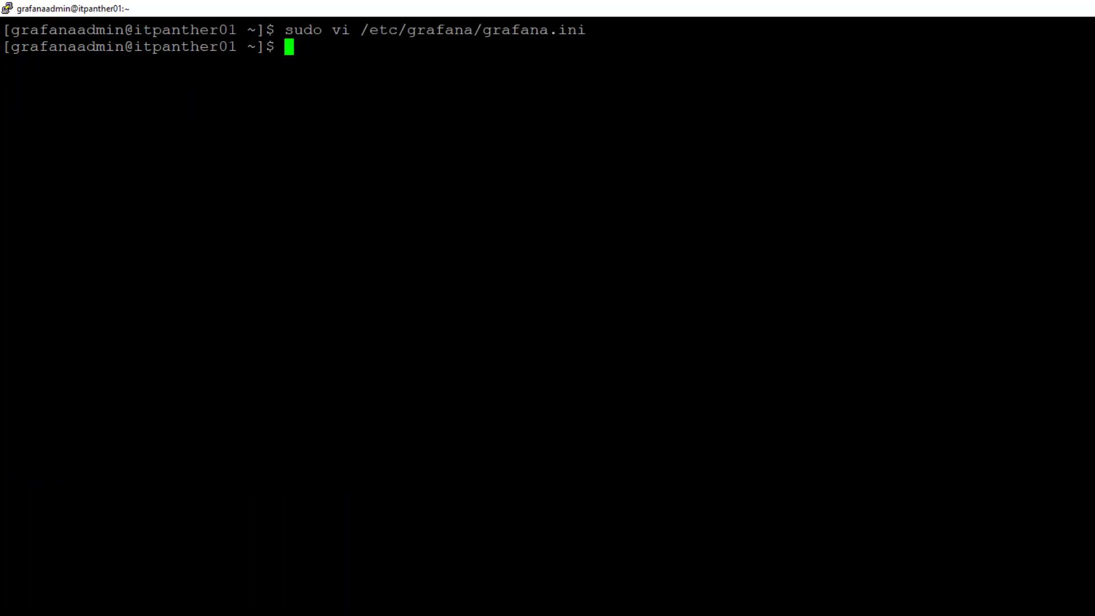
{"action": "type", "text": "clear"}
{"action": "key", "text": "Up"}
{"action": "key", "text": "Up"}
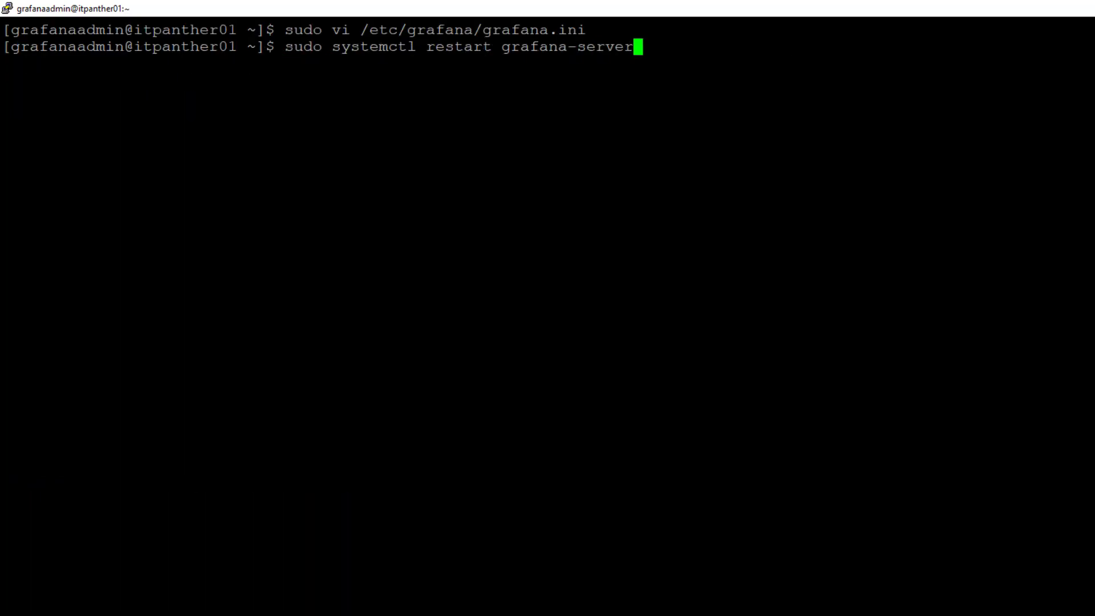
{"action": "key", "text": "Return"}
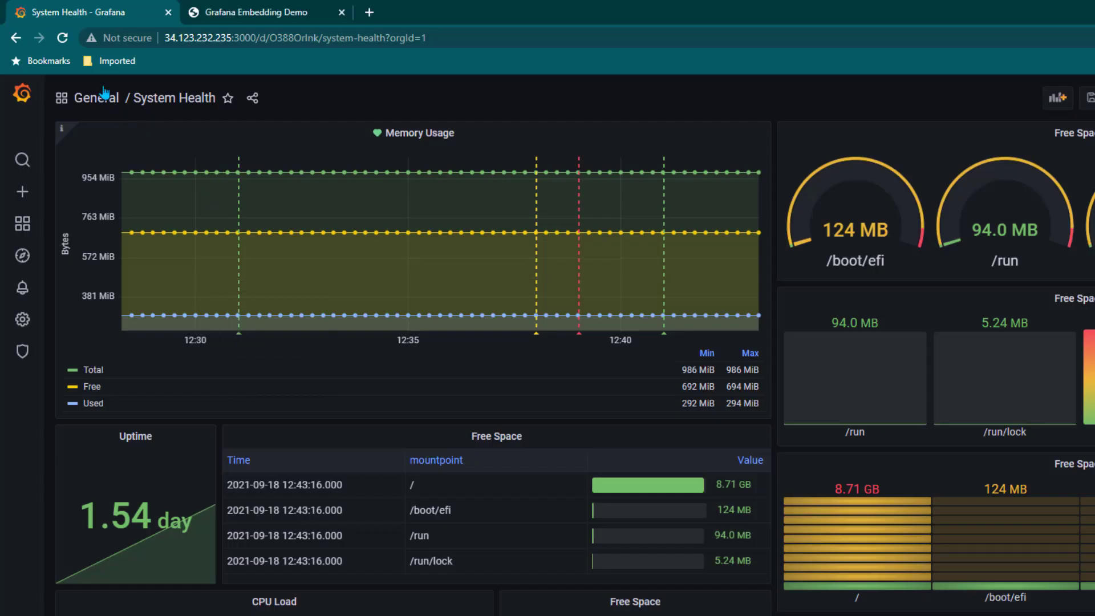
Step: Reload the System Health dashboard in the browser and copy the embed iframe HTML of the Memory Usage panel
{"action": "key", "text": "F5"}
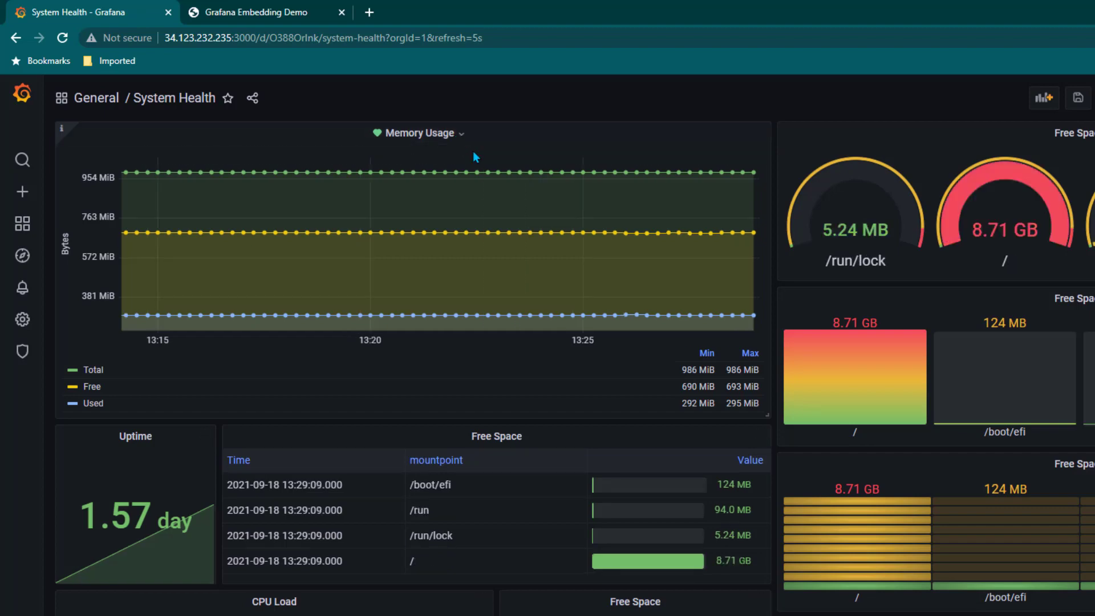
{"action": "left_click", "coordinate": [462, 136]}
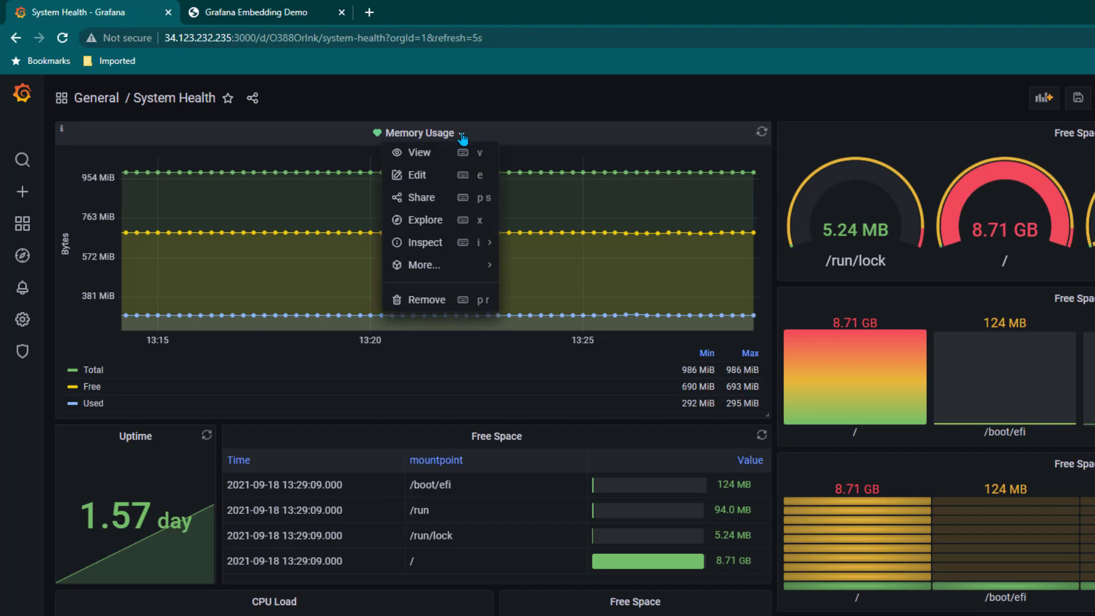
{"action": "left_click", "coordinate": [431, 200]}
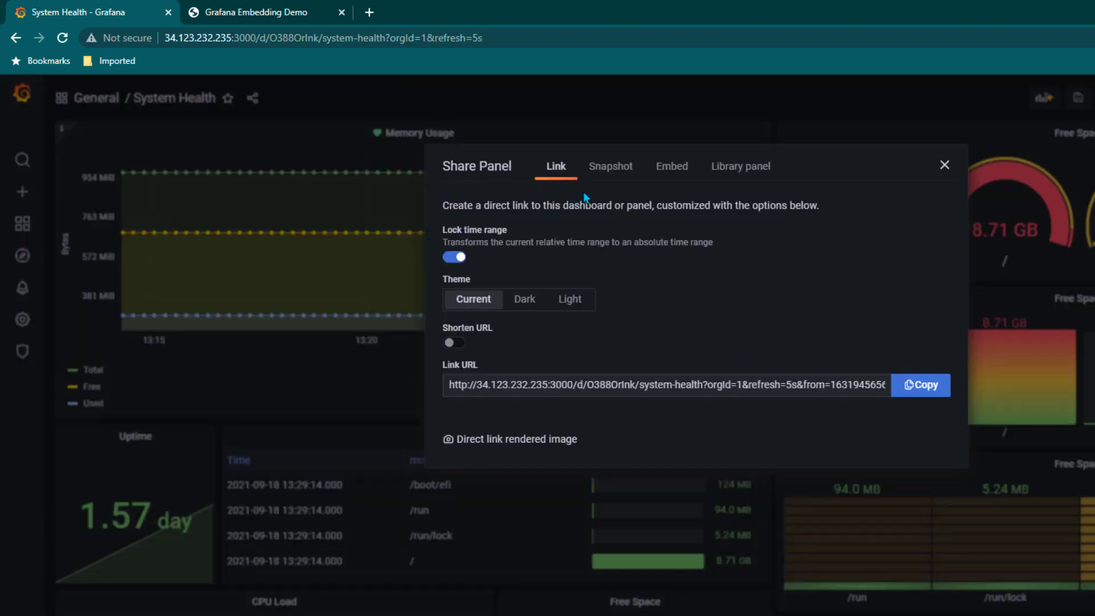
{"action": "left_click", "coordinate": [678, 183]}
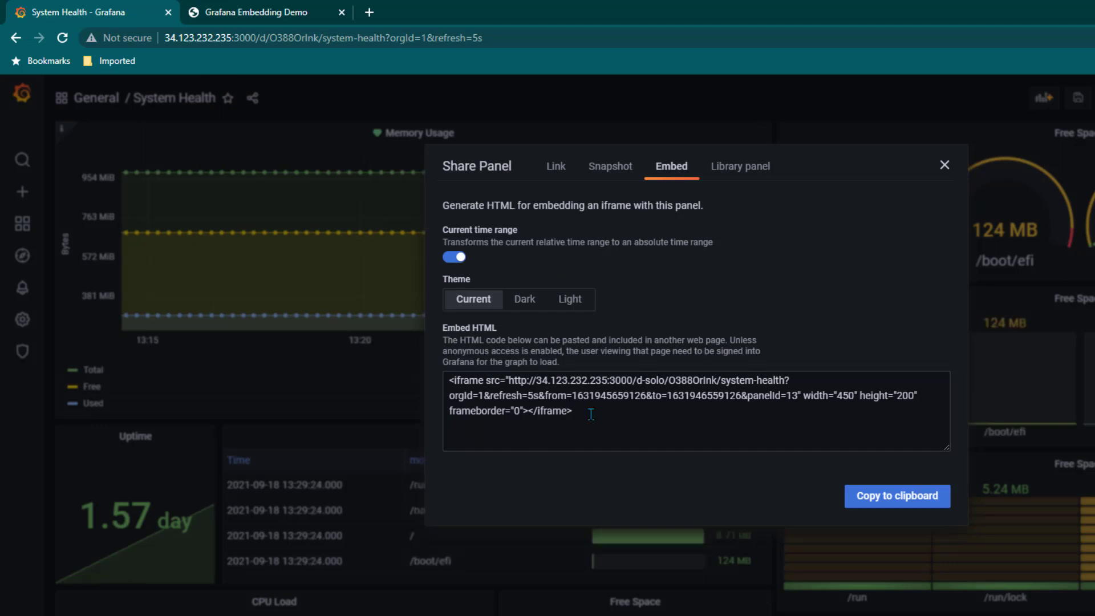
{"action": "left_click_drag", "start_coordinate": [576, 412], "coordinate": [423, 381]}
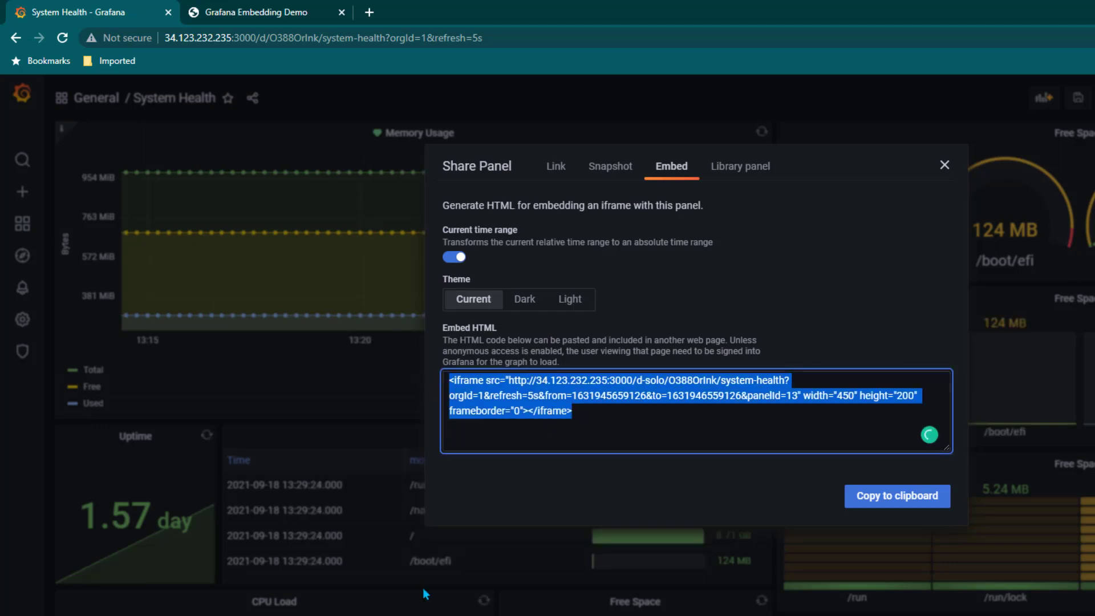
Step: Insert the copied iframe code on its own line below the heading of abc.html in Notepad++ and save the file
{"action": "left_click", "coordinate": [365, 614]}
{"action": "left_click", "coordinate": [171, 244]}
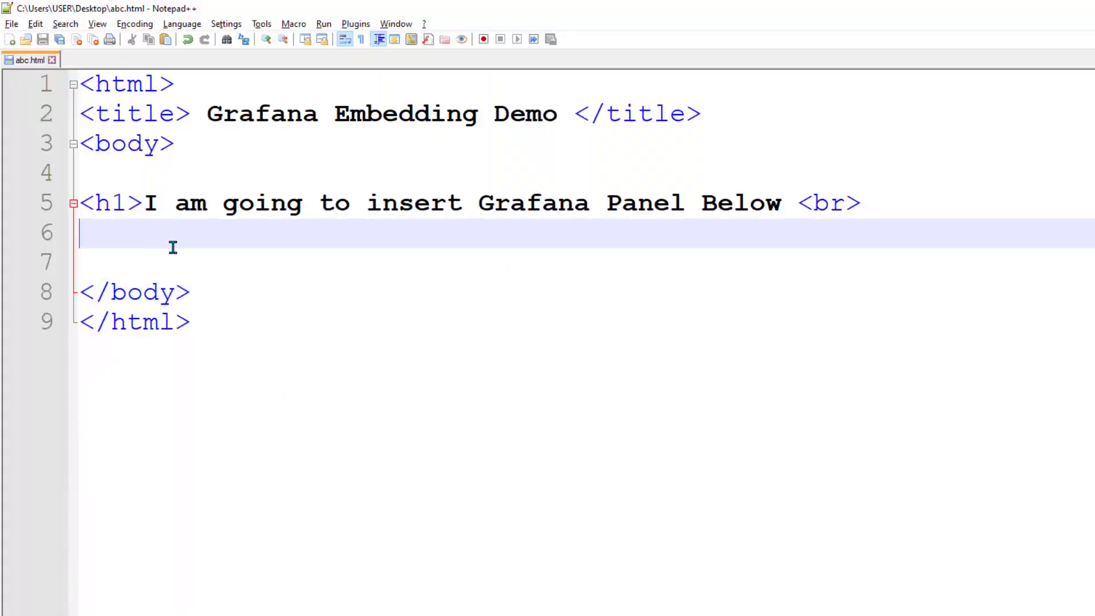
{"action": "key", "text": "Return"}
{"action": "key", "text": "ctrl+v"}
{"action": "key", "text": "Return"}
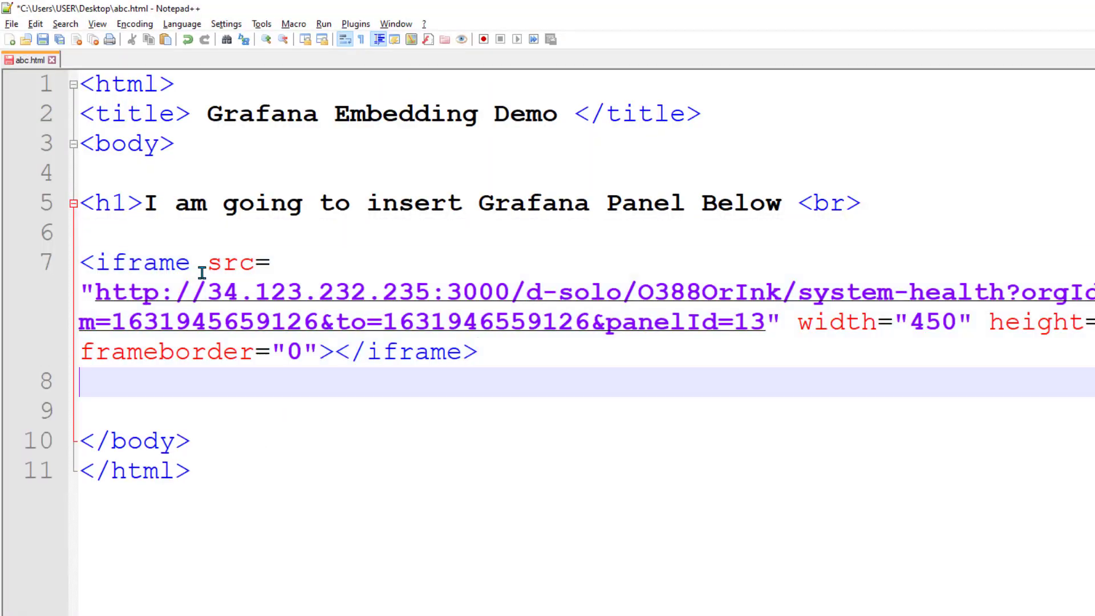
{"action": "key", "text": "ctrl+s"}
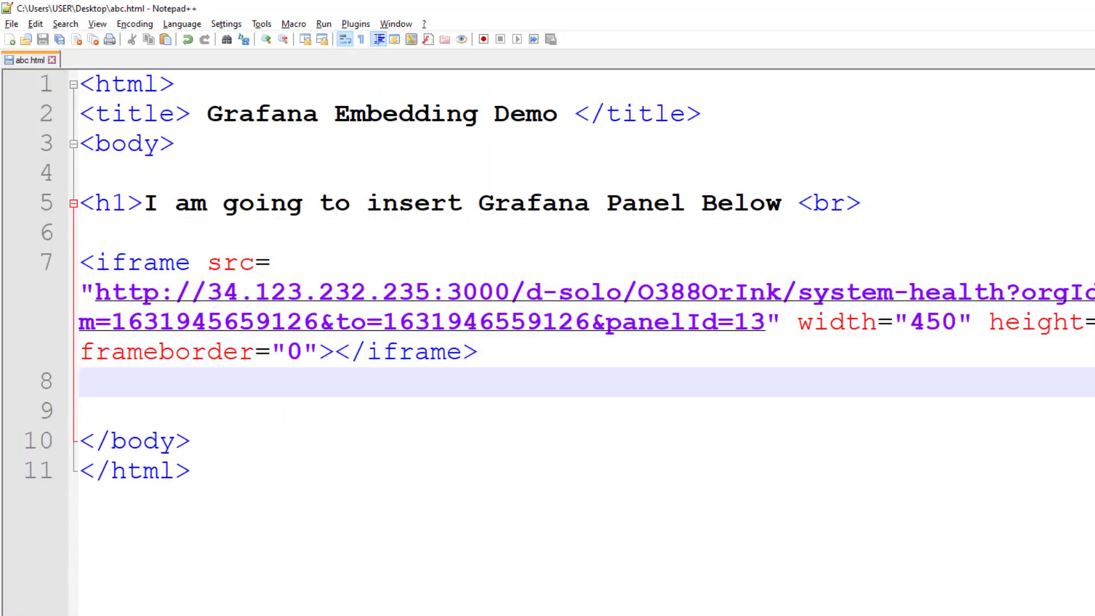
Step: Switch to the browser and reload the Grafana Embedding Demo page to check the embedded panel
{"action": "left_click", "coordinate": [268, 615]}
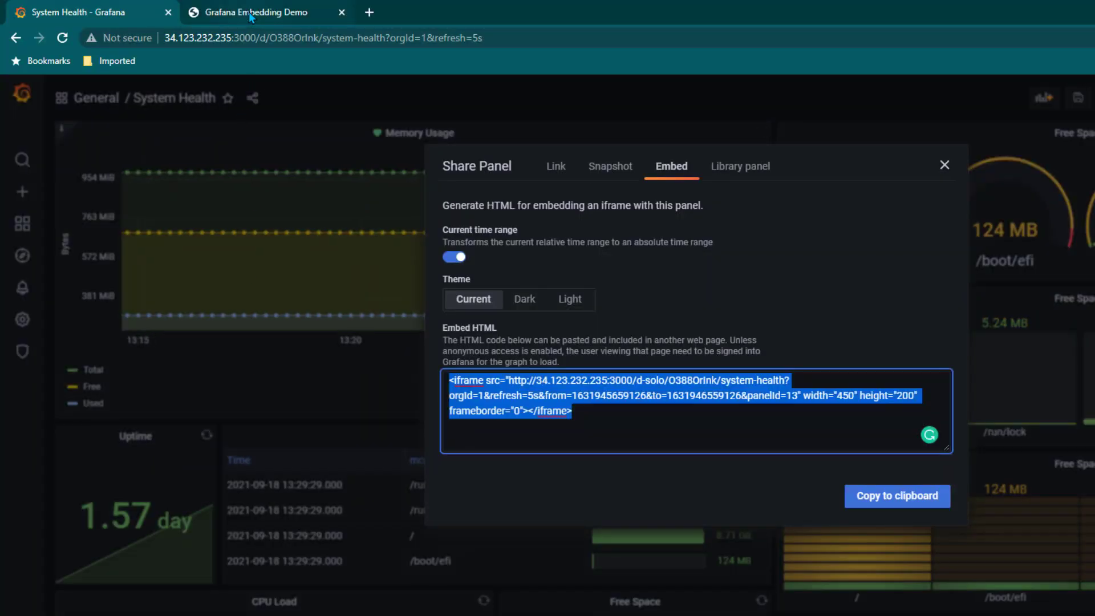
{"action": "left_click", "coordinate": [254, 12]}
{"action": "left_click", "coordinate": [62, 38]}
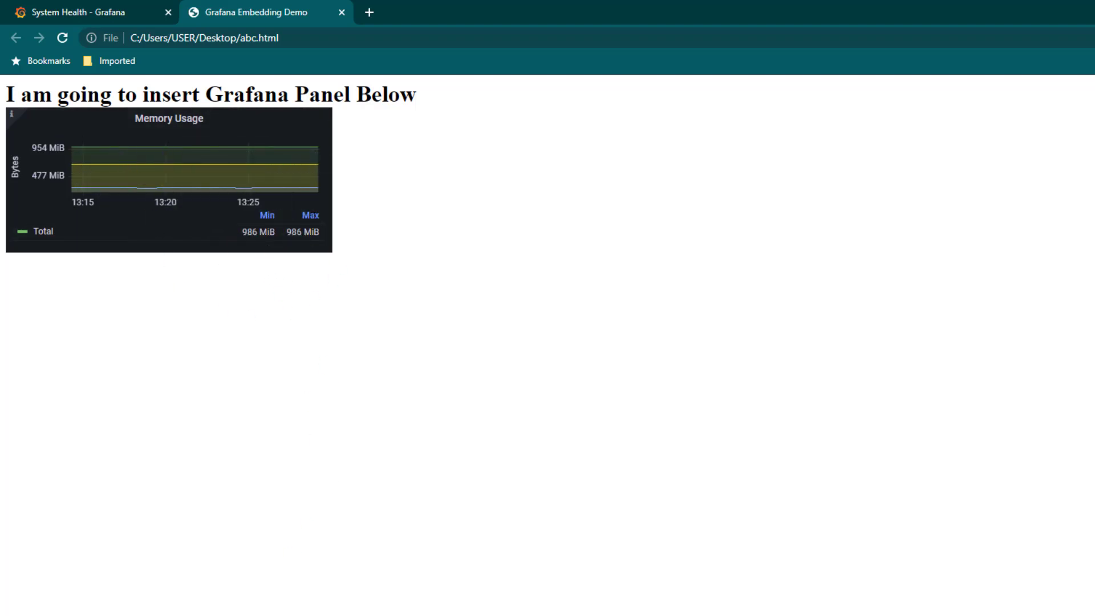
Step: Switch to Notepad++, set the iframe width in abc.html to 1450 and save the file
{"action": "key", "text": "alt+Tab"}
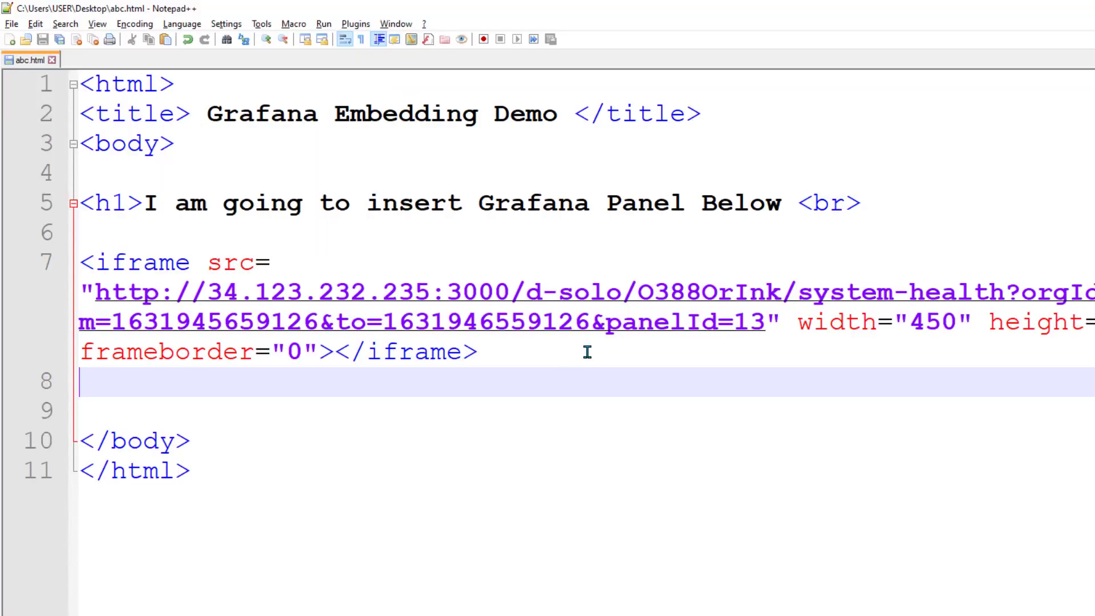
{"action": "left_click", "coordinate": [914, 322]}
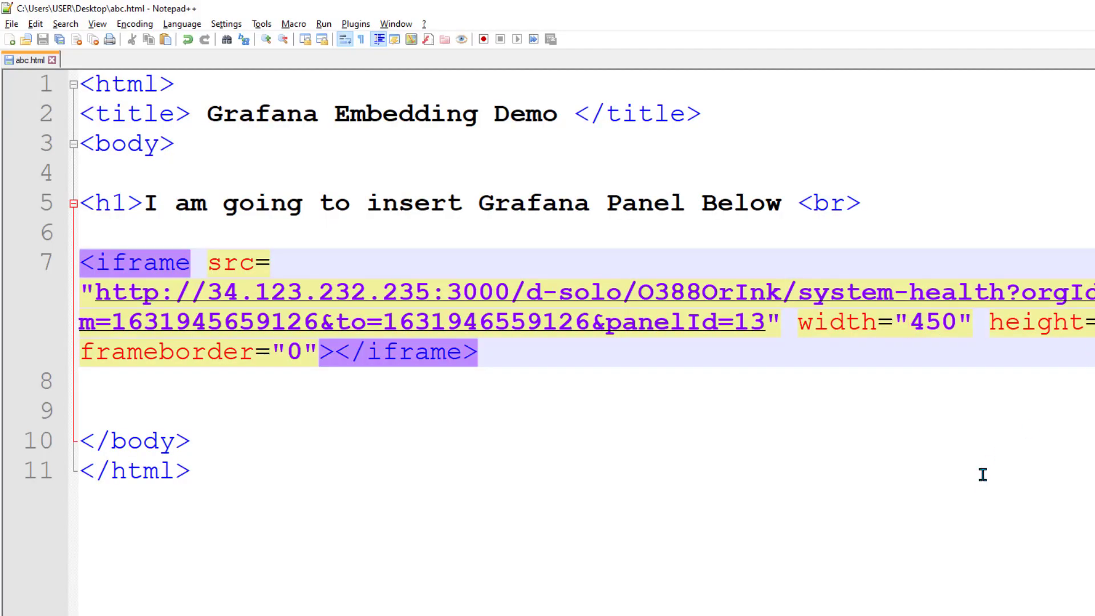
{"action": "type", "text": "1"}
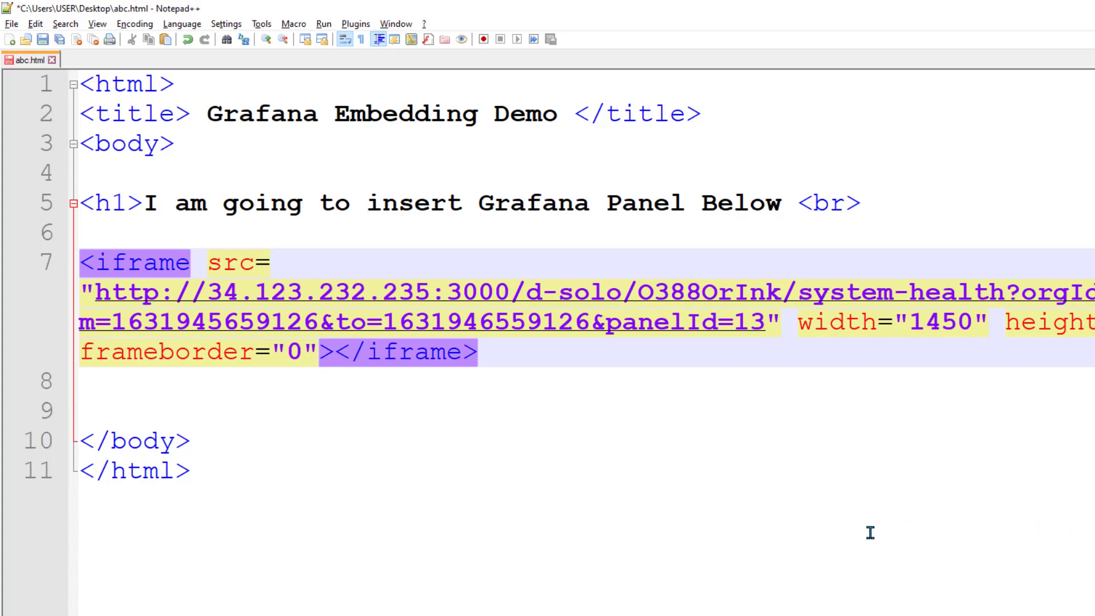
{"action": "key", "text": "ctrl+s"}
Step: Reload the demo page in the browser and examine the size of the embedded Memory Usage panel
{"action": "key", "text": "alt+Tab"}
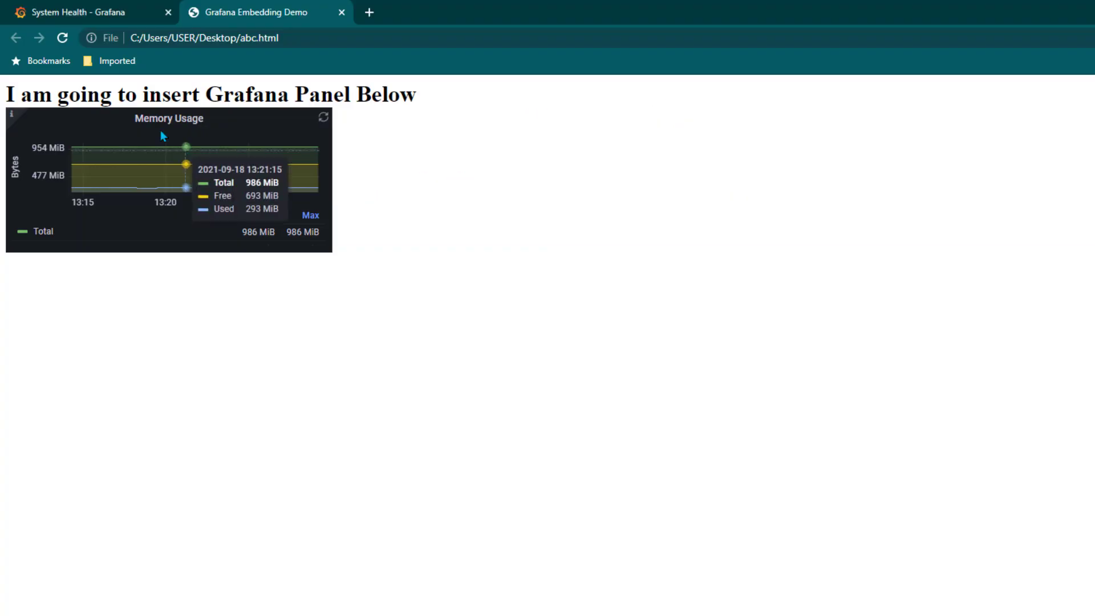
{"action": "key", "text": "F5"}
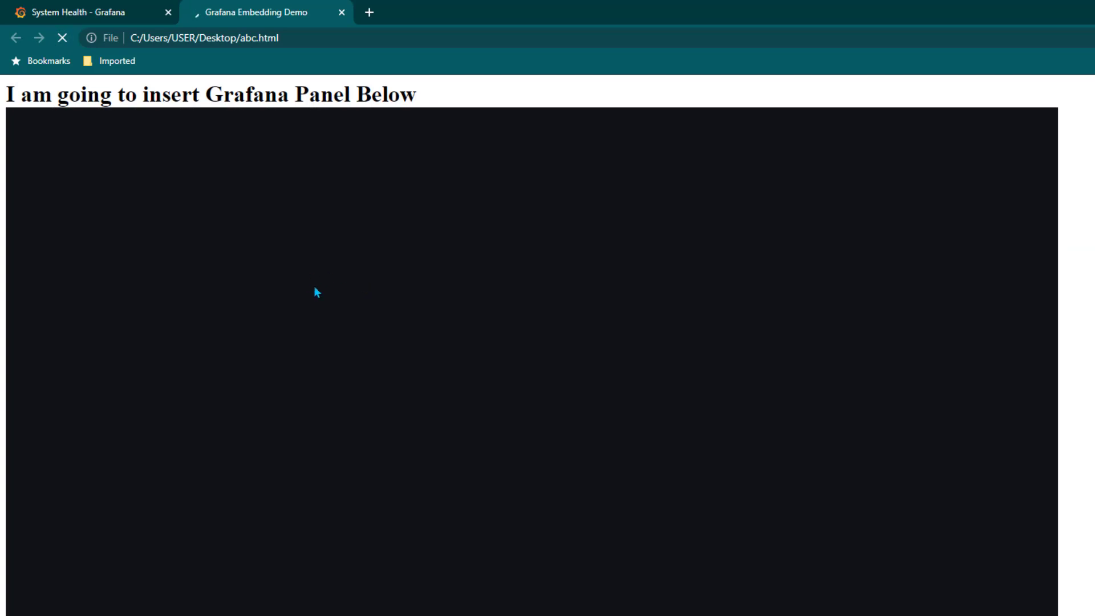
{"action": "scroll", "coordinate": [710, 308], "scroll_direction": "down", "scroll_amount": 3}
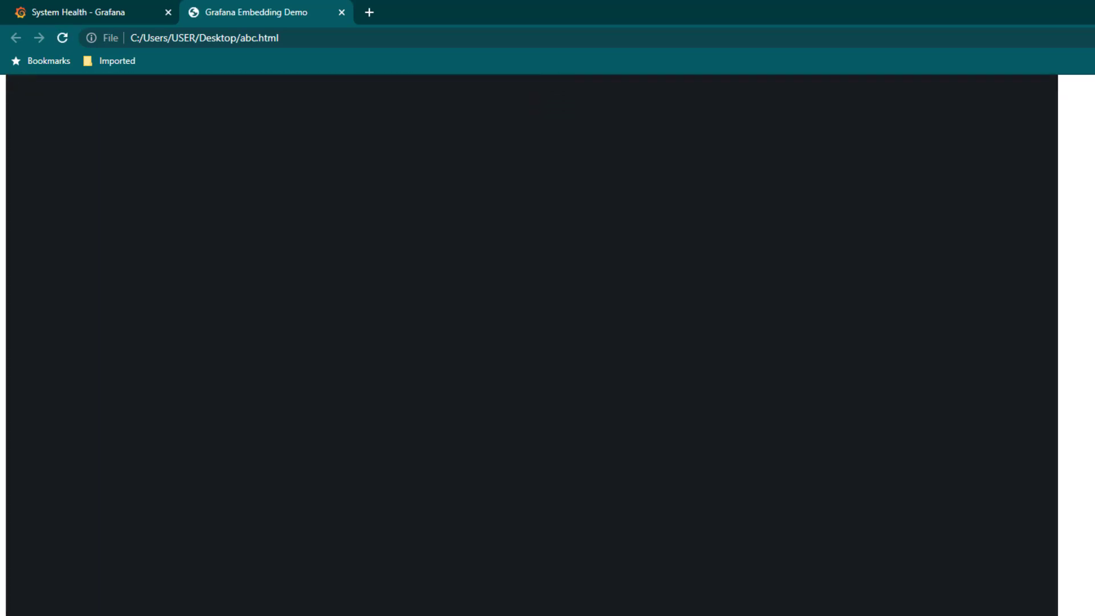
{"action": "scroll", "coordinate": [1090, 386], "scroll_direction": "up", "scroll_amount": 2}
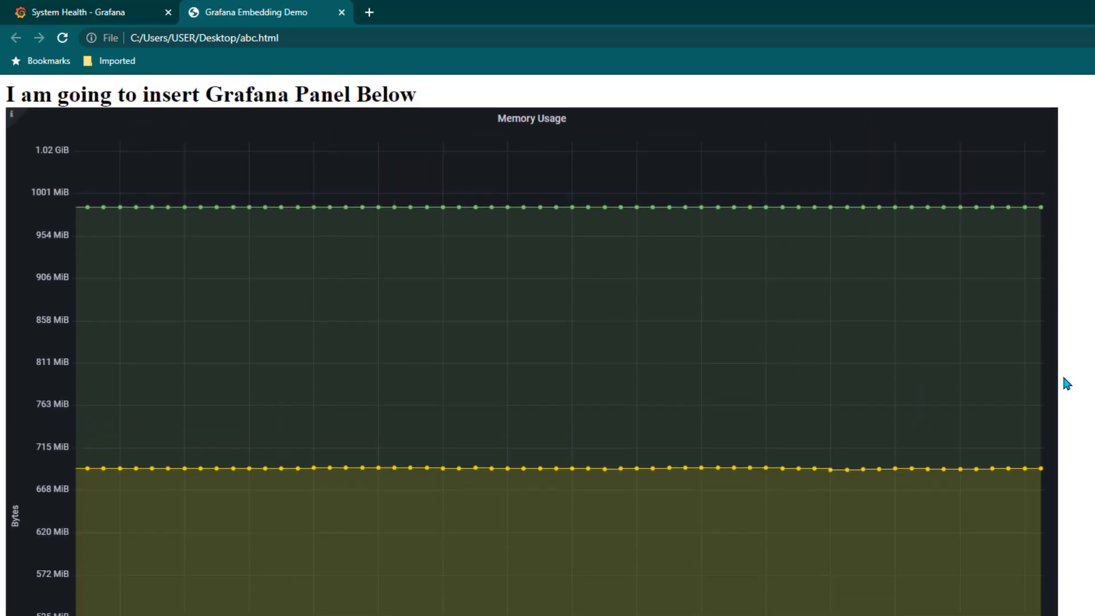
Step: Switch to Notepad++ and set the iframe width in abc.html to 750
{"action": "key", "text": "alt+Tab"}
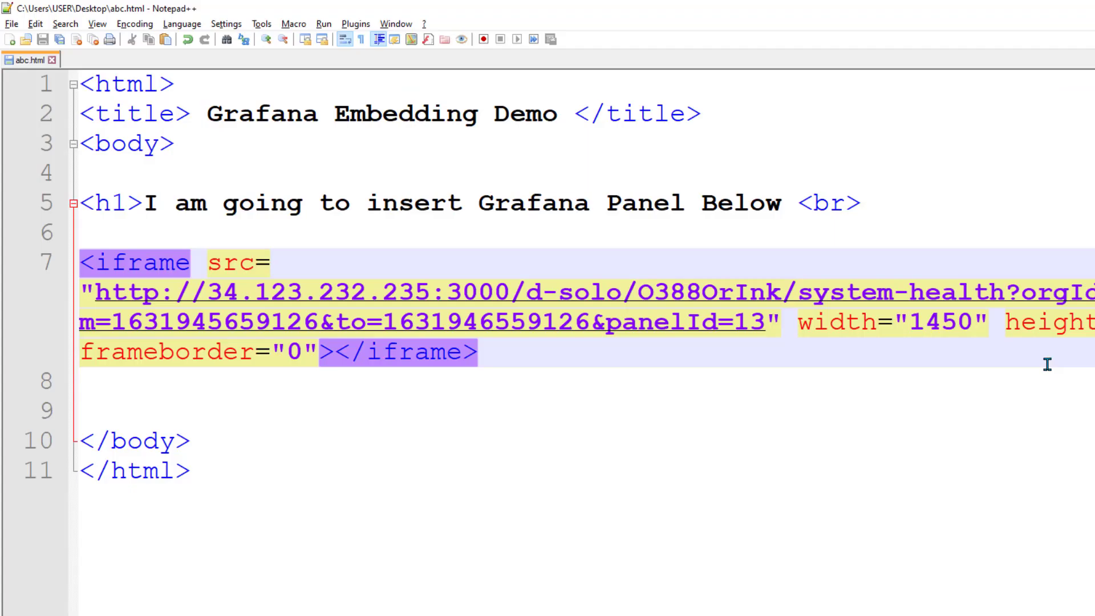
{"action": "left_click", "coordinate": [923, 323]}
{"action": "key", "text": "Delete"}
{"action": "key", "text": "BackSpace"}
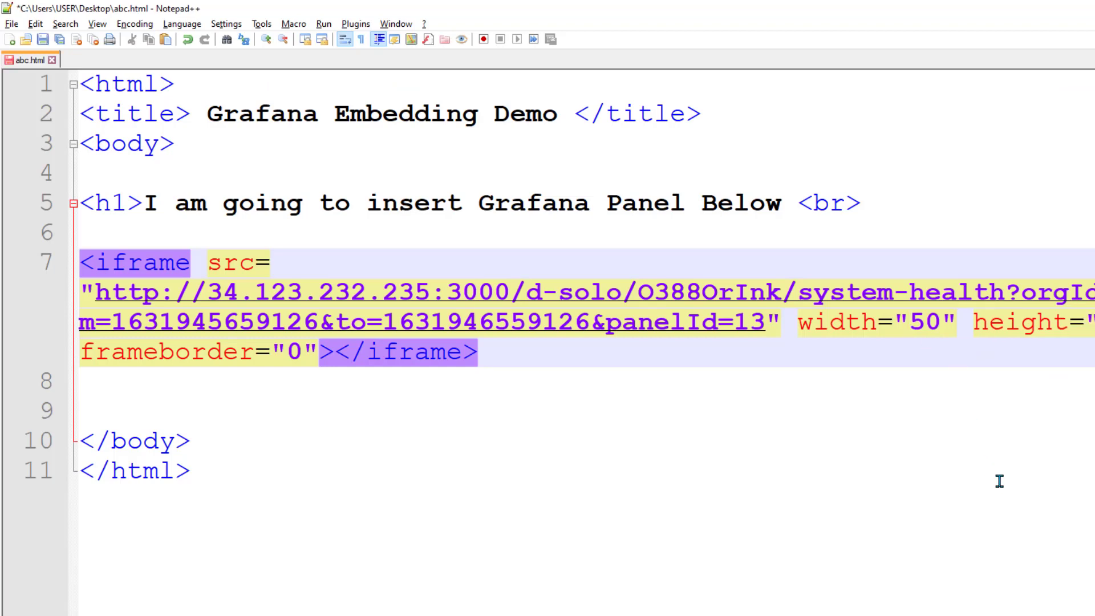
{"action": "type", "text": "7"}
Step: Set the iframe height in abc.html to 700 and save the file
{"action": "key", "text": "Right"}
{"action": "key", "text": "Right"}
{"action": "key", "text": "Right"}
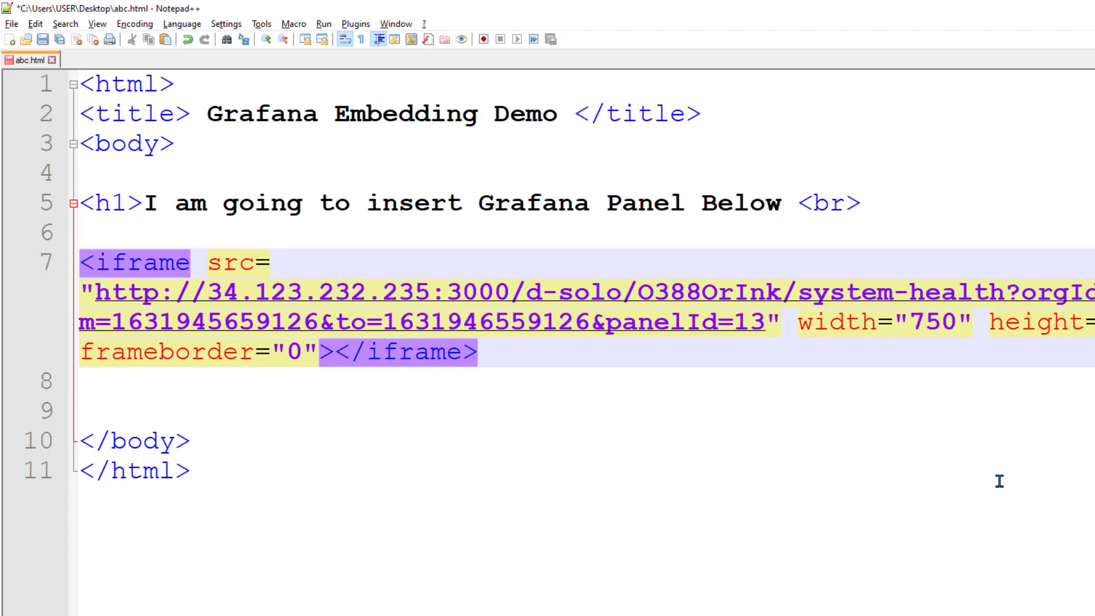
{"action": "key", "text": "Right"}
{"action": "key", "text": "Right"}
{"action": "key", "text": "Right"}
{"action": "key", "text": "Right"}
{"action": "key", "text": "Right"}
{"action": "key", "text": "Right"}
{"action": "key", "text": "Right"}
{"action": "key", "text": "Right"}
{"action": "key", "text": "Right"}
{"action": "key", "text": "Delete"}
{"action": "key", "text": "Delete"}
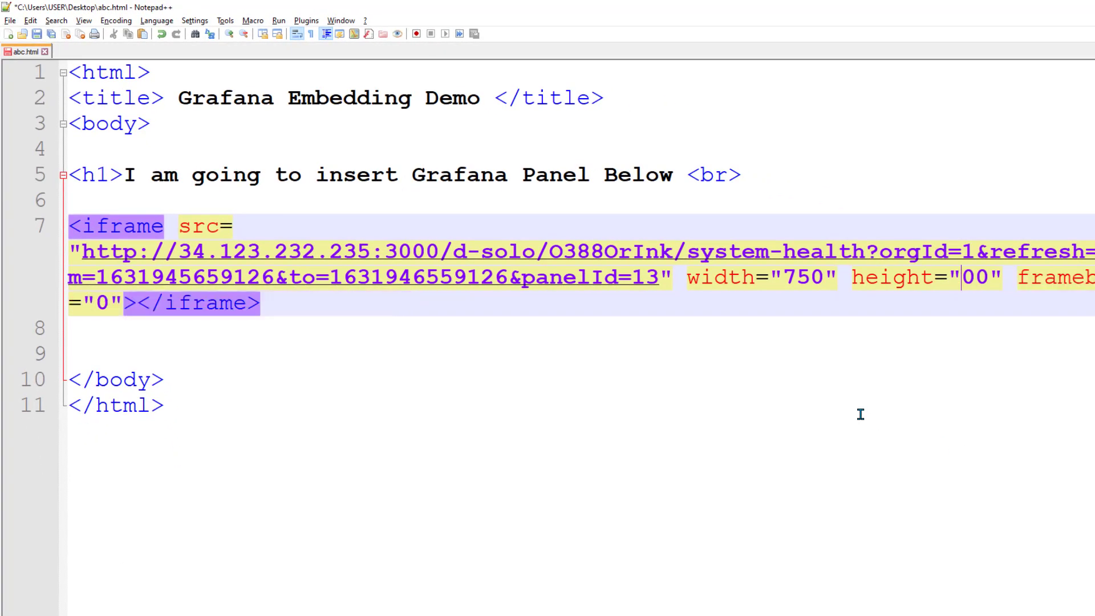
{"action": "type", "text": "7"}
{"action": "key", "text": "ctrl+s"}
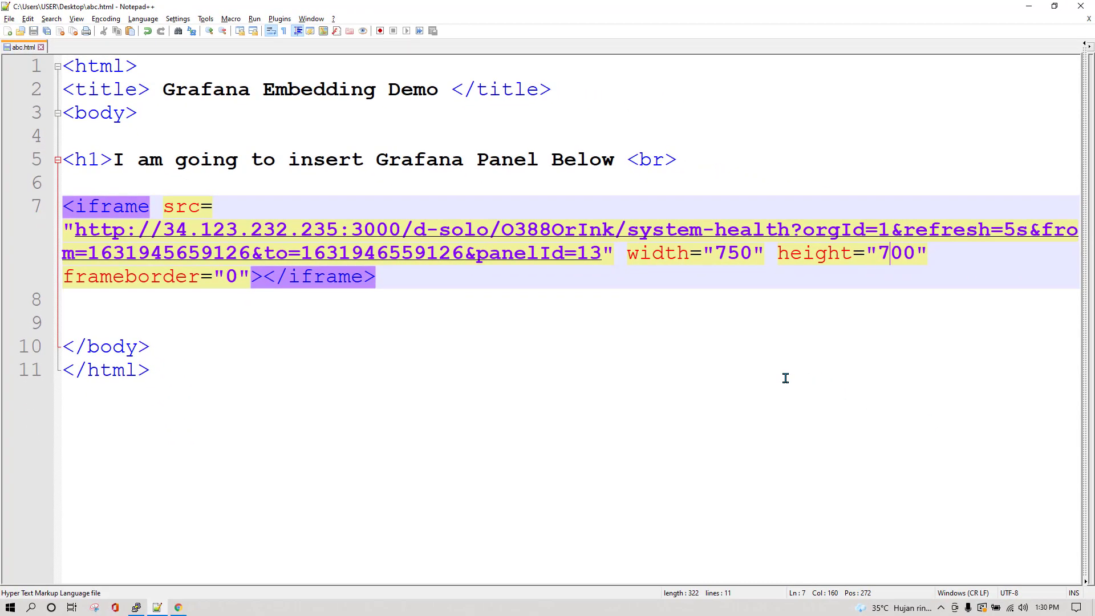
Step: Switch to the browser and reload the demo page to check the resized Memory Usage panel
{"action": "key", "text": "alt+Tab"}
{"action": "left_click", "coordinate": [49, 30]}
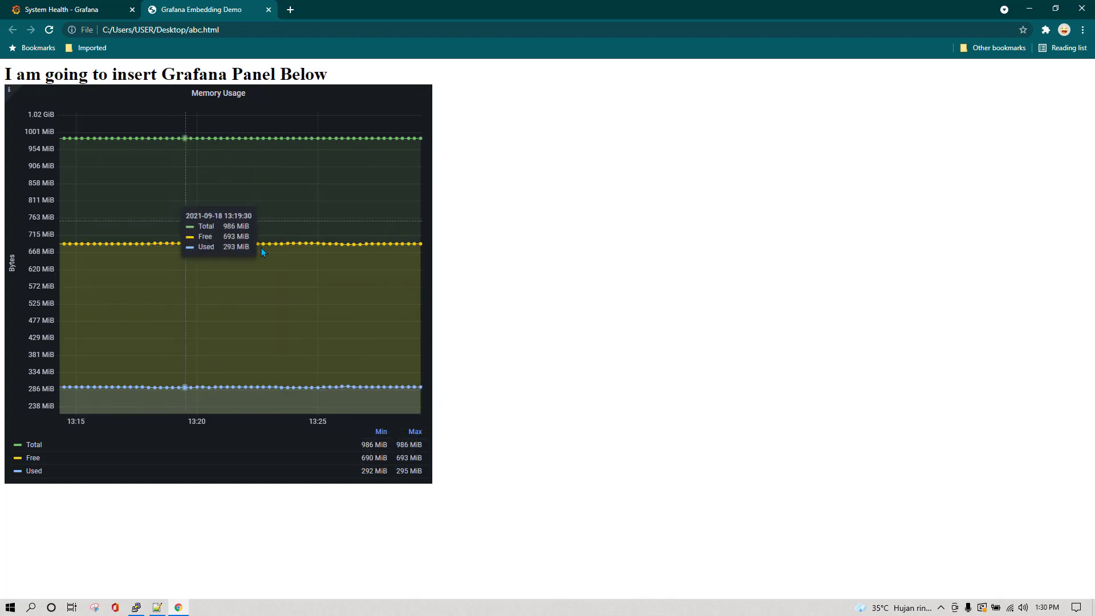
Step: Examine the from and to timestamps in the Memory Usage panel's embed HTML in Grafana and compare them with the demo page's graph
{"action": "left_click", "coordinate": [111, 17]}
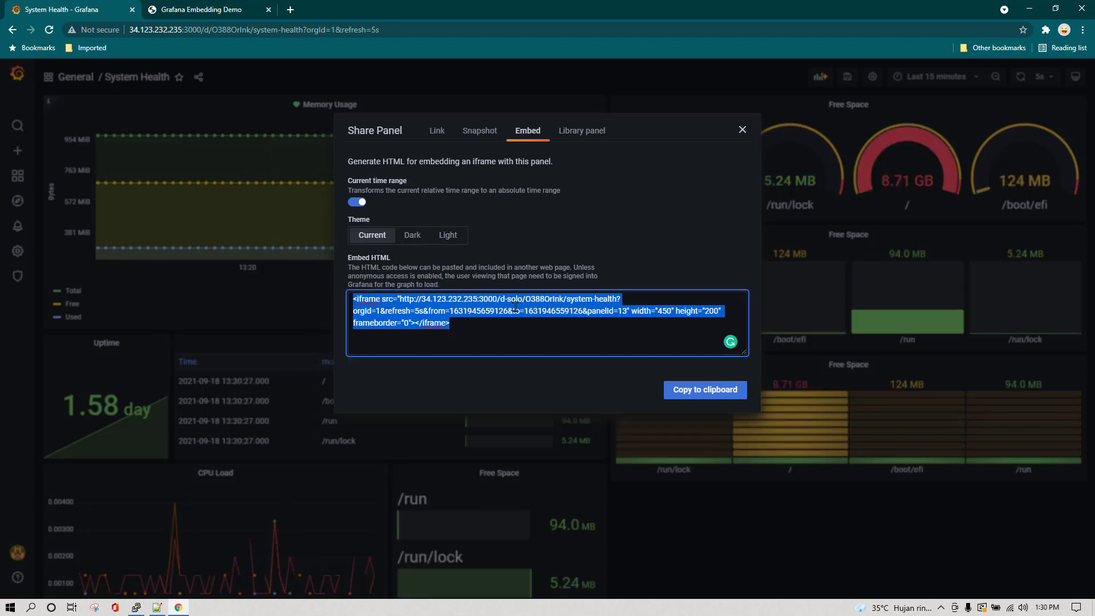
{"action": "left_click", "coordinate": [483, 329]}
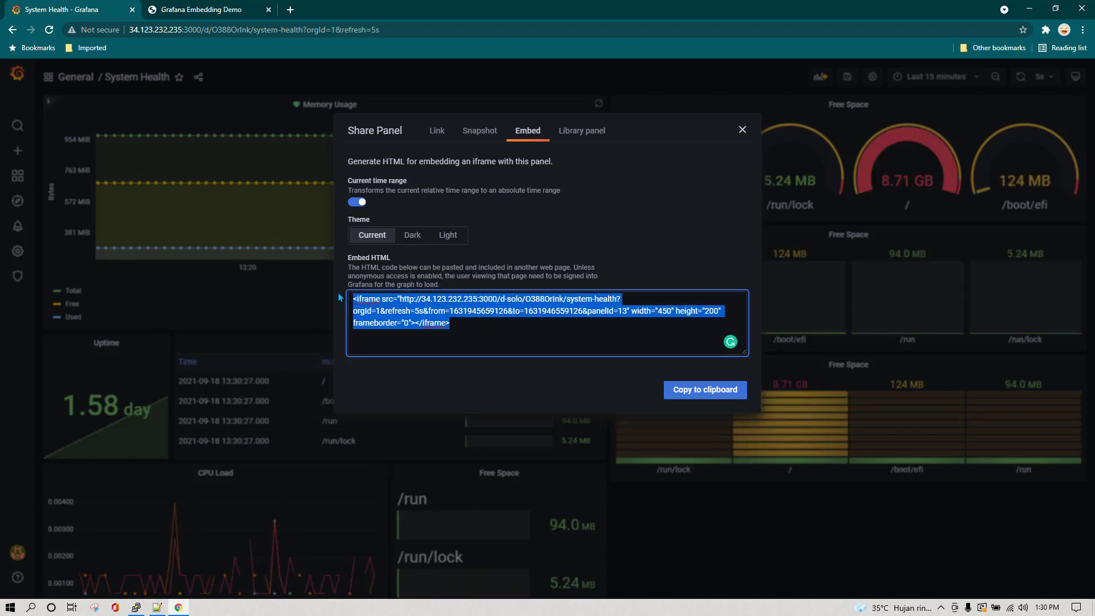
{"action": "key", "text": "ctrl+a"}
{"action": "left_click", "coordinate": [483, 330]}
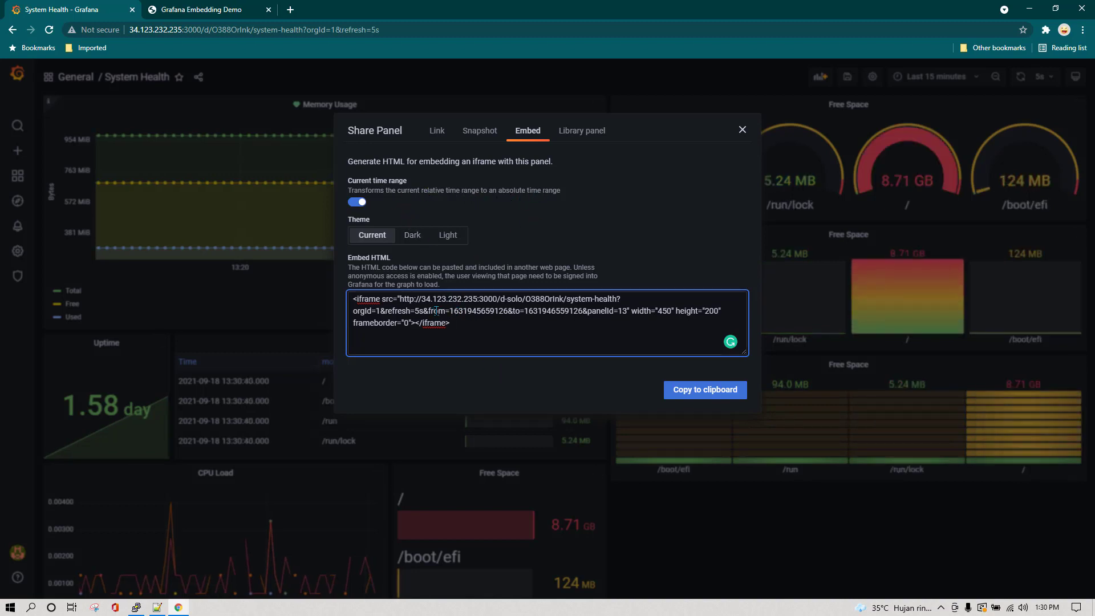
{"action": "left_click_drag", "start_coordinate": [427, 311], "coordinate": [564, 311]}
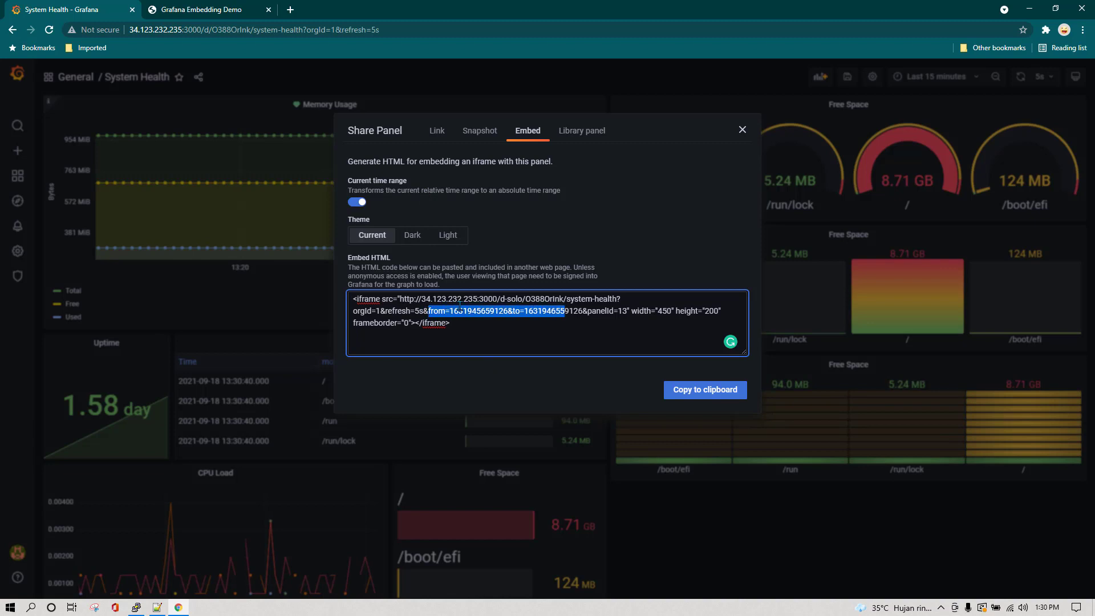
{"action": "left_click", "coordinate": [226, 9]}
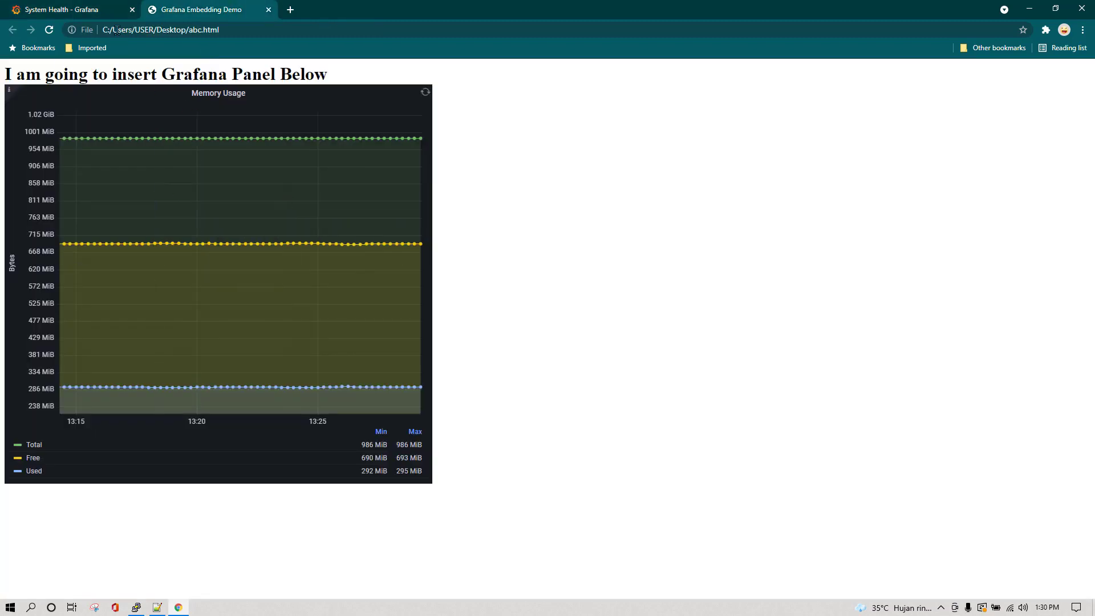
{"action": "left_click", "coordinate": [92, 11]}
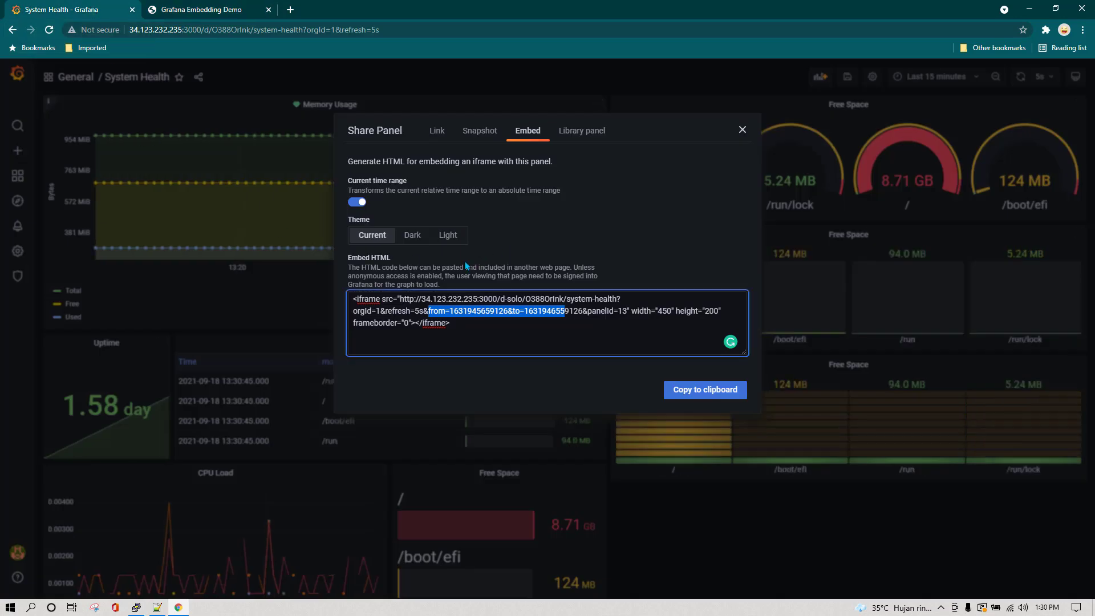
Step: Turn off the current time range option for the panel's embed code and copy the regenerated iframe HTML
{"action": "left_click", "coordinate": [352, 203]}
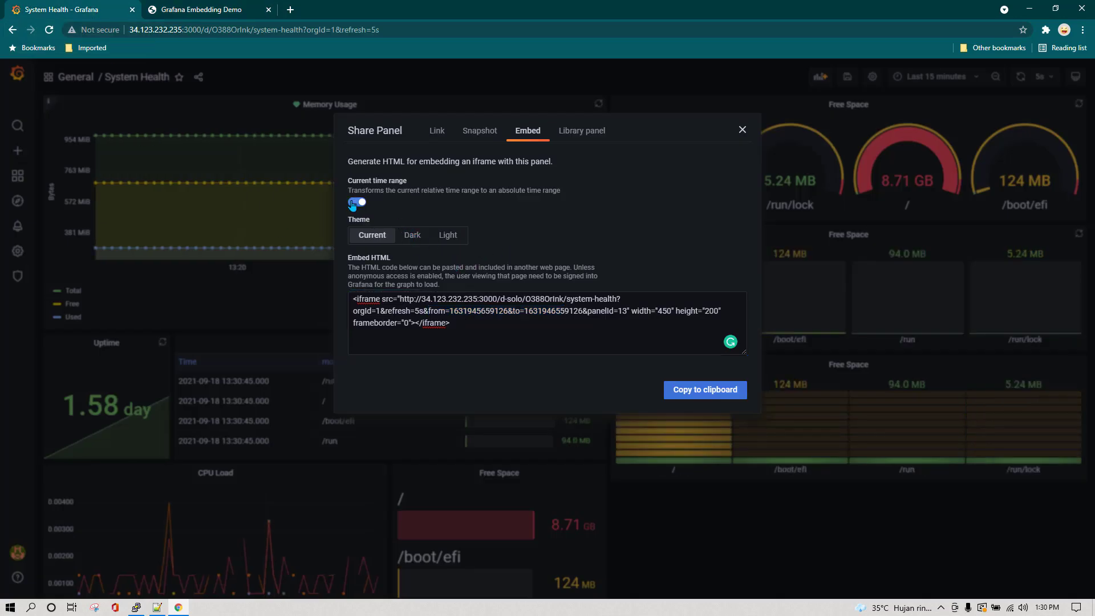
{"action": "triple_click", "coordinate": [565, 319]}
{"action": "key", "text": "ctrl+c"}
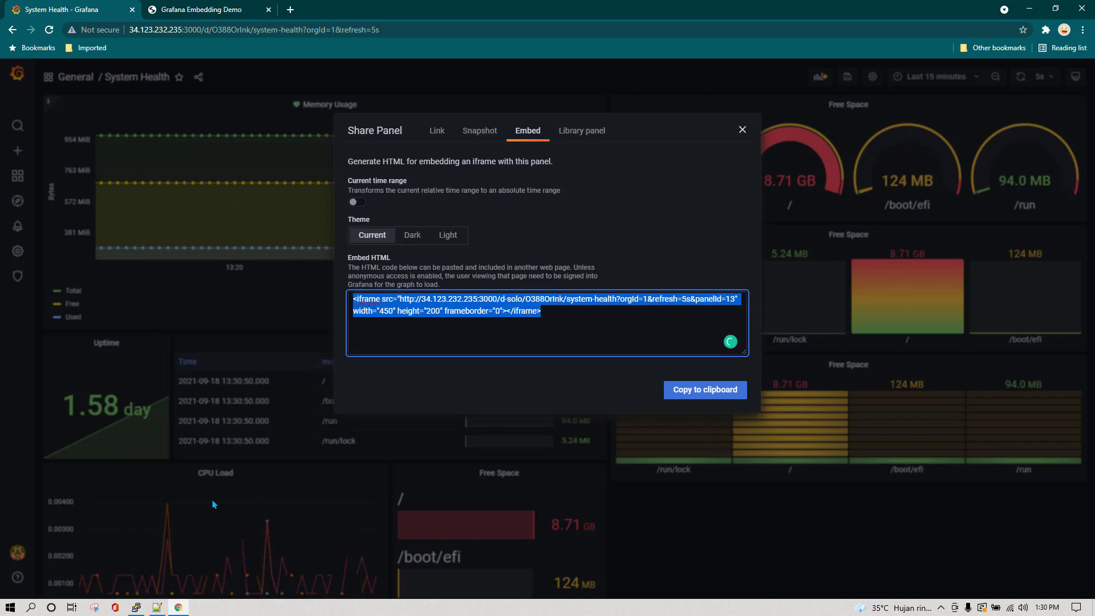
Step: Switch to Notepad++ and replace the whole iframe element in abc.html with the copied embed code
{"action": "left_click", "coordinate": [157, 608]}
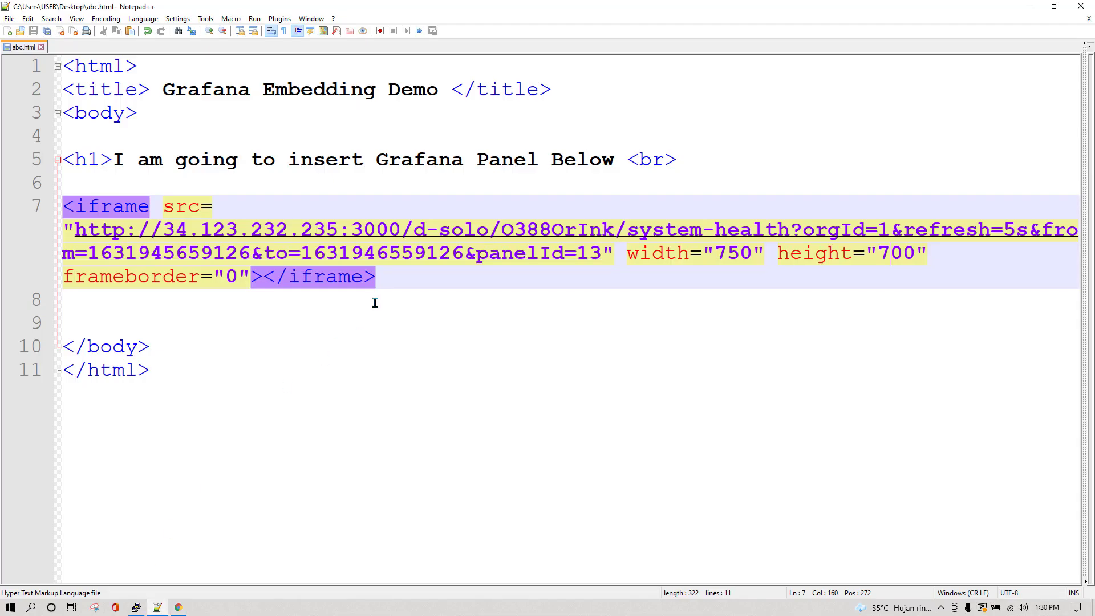
{"action": "left_click", "coordinate": [405, 281]}
{"action": "left_click_drag", "start_coordinate": [405, 282], "coordinate": [63, 206]}
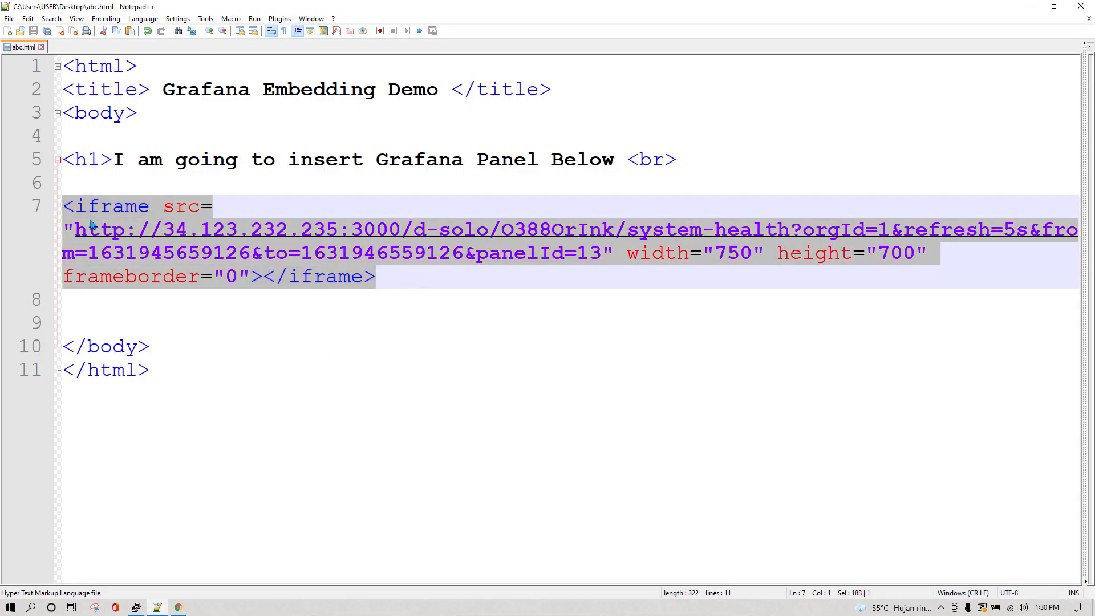
{"action": "key", "text": "ctrl+v"}
Step: Set the new iframe's width to 750 and height to 400, and save abc.html
{"action": "left_click", "coordinate": [276, 252]}
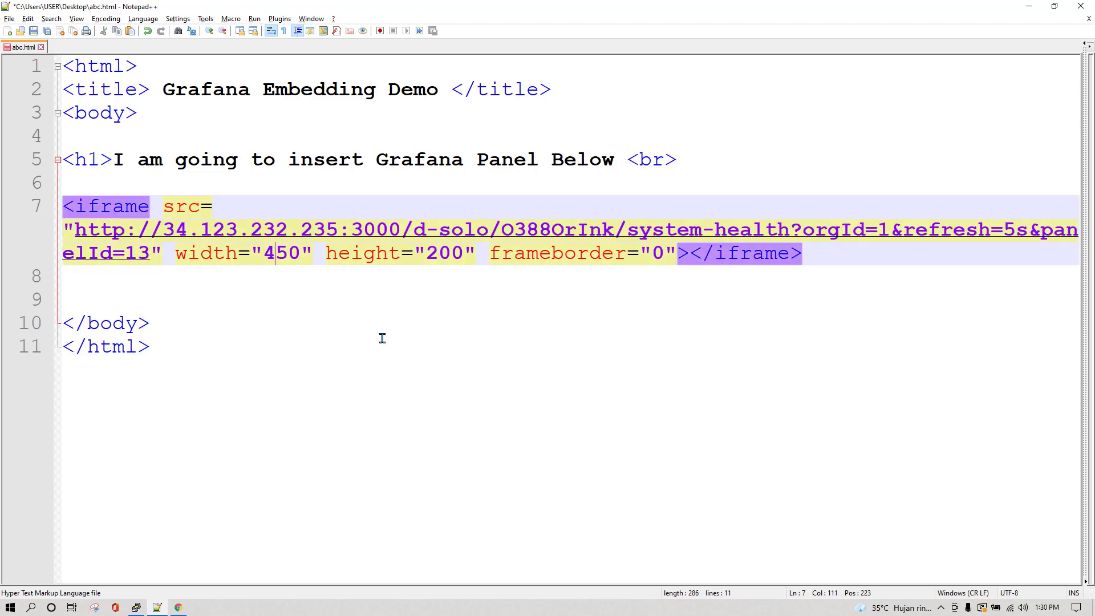
{"action": "key", "text": "BackSpace"}
{"action": "type", "text": "7"}
{"action": "left_click", "coordinate": [438, 249]}
{"action": "key", "text": "BackSpace"}
{"action": "type", "text": "4"}
{"action": "key", "text": "ctrl+s"}
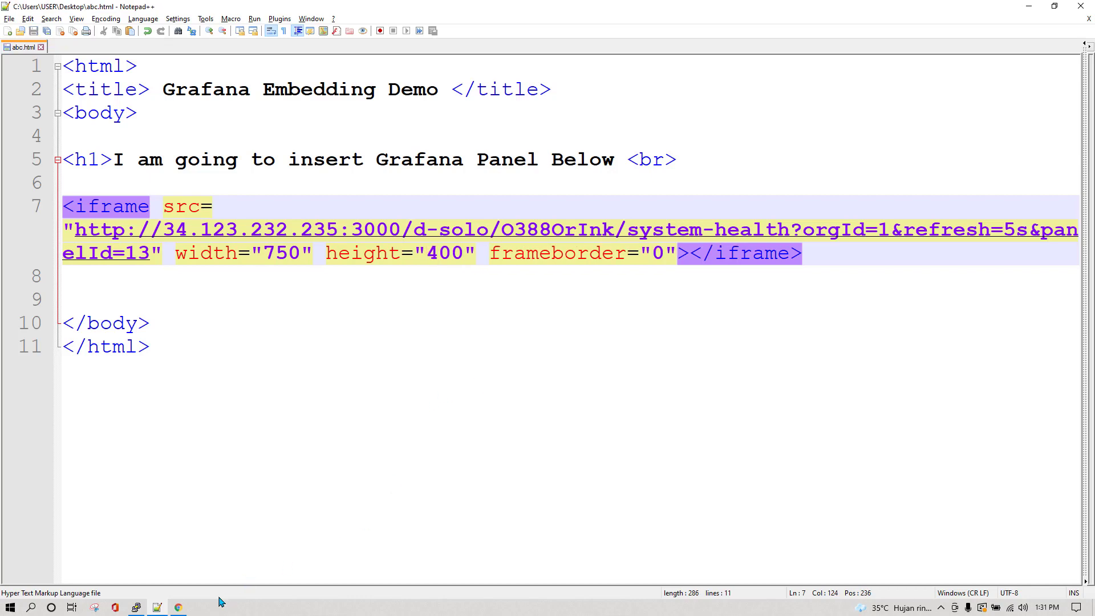
Step: Switch to the browser, reload the Grafana Embedding Demo page and inspect the latest data point on the Memory Usage graph
{"action": "left_click", "coordinate": [179, 608]}
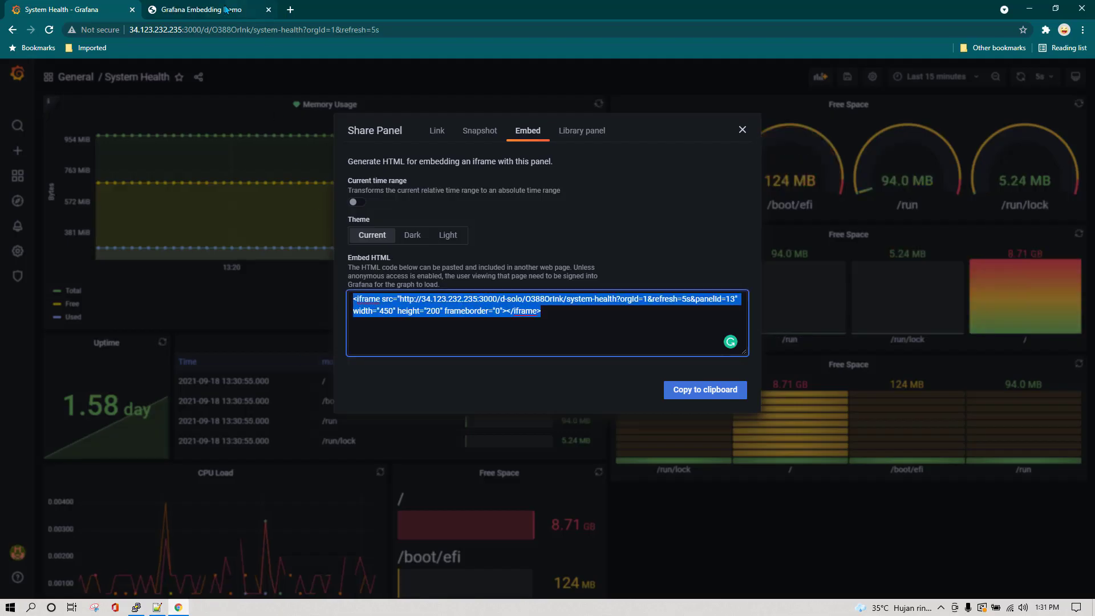
{"action": "left_click", "coordinate": [234, 10]}
{"action": "key", "text": "F5"}
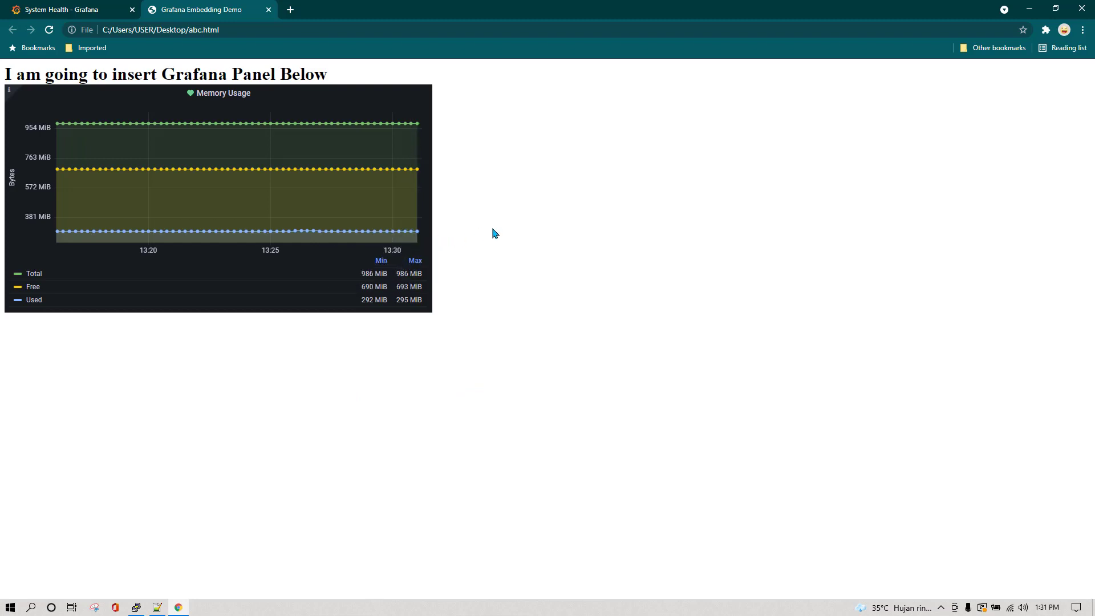
{"action": "mouse_move", "coordinate": [422, 237]}
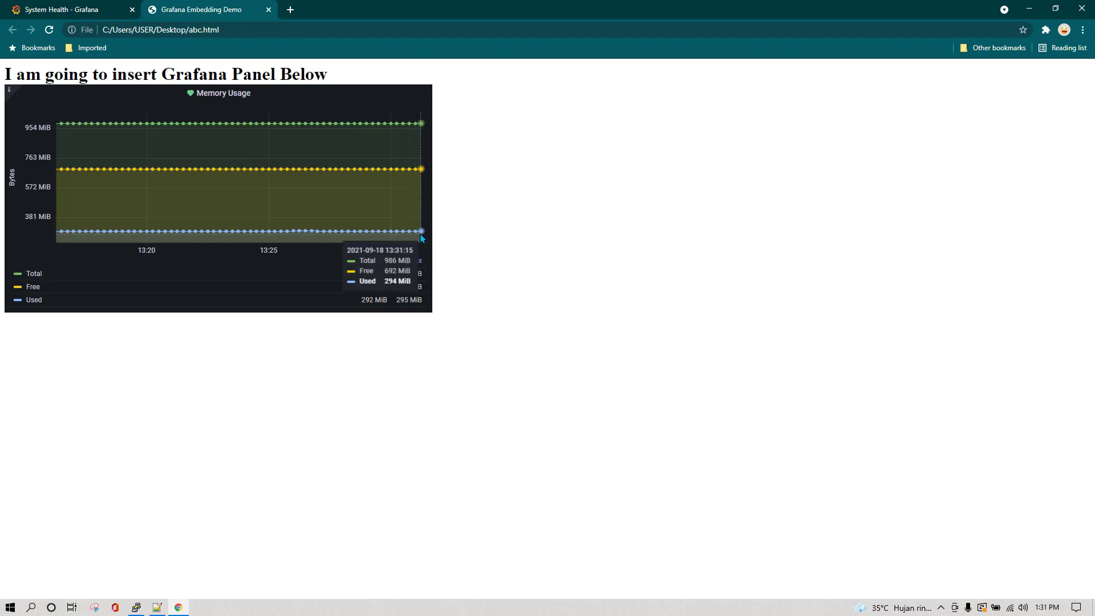